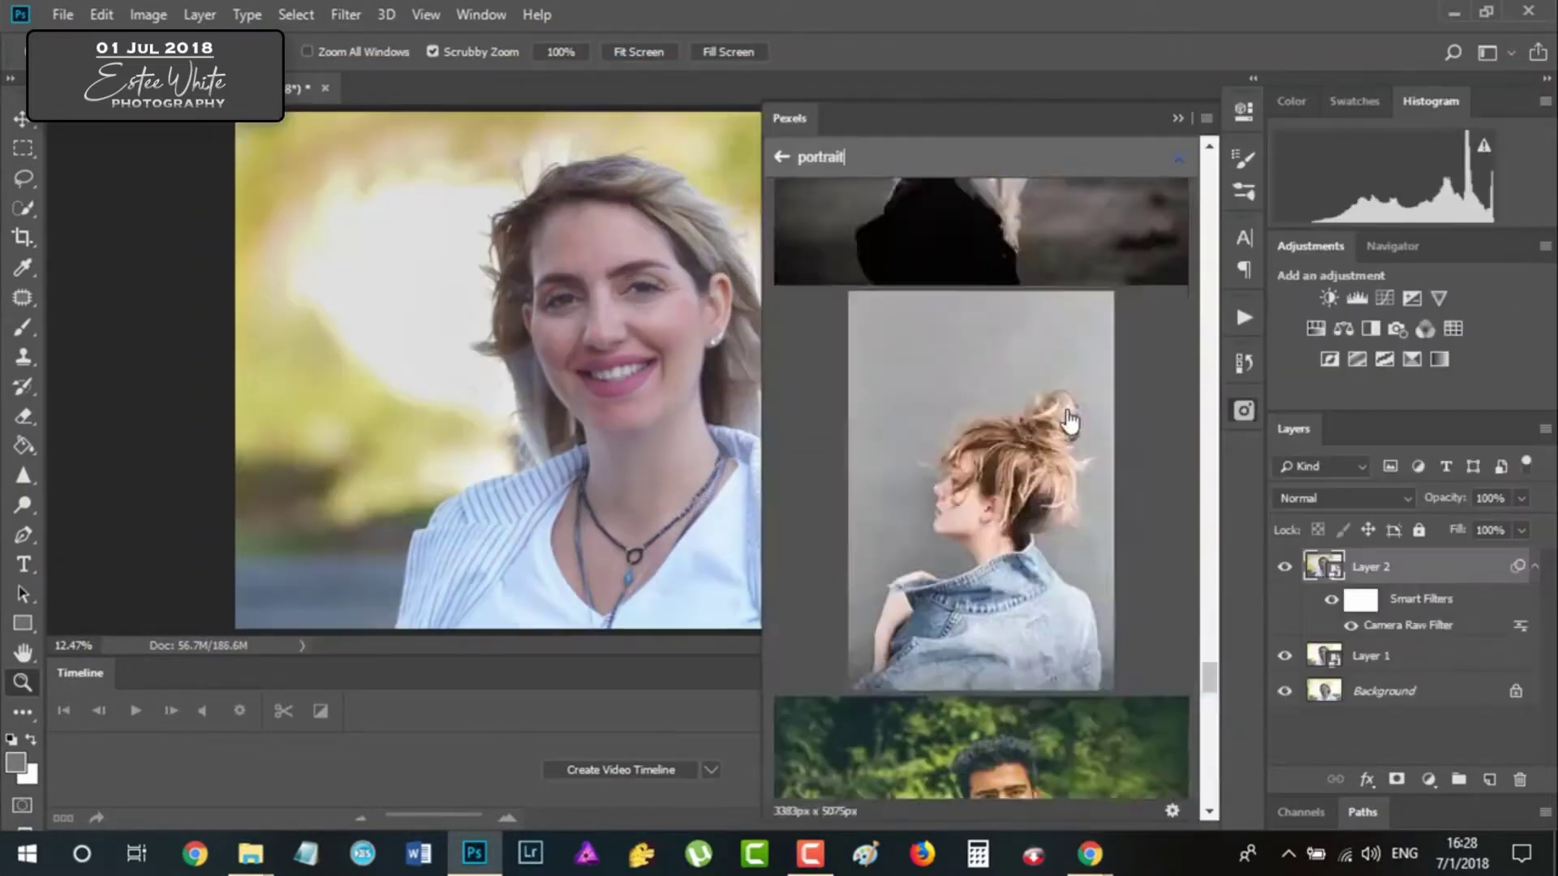
- Scroll the Pexels panel down to the man's foliage portrait
scroll(864, 584, "down", 5)
- Open the foliage portrait and mask out the hazy halo around the woman's hair, checking edges close up
left_click(864, 585)
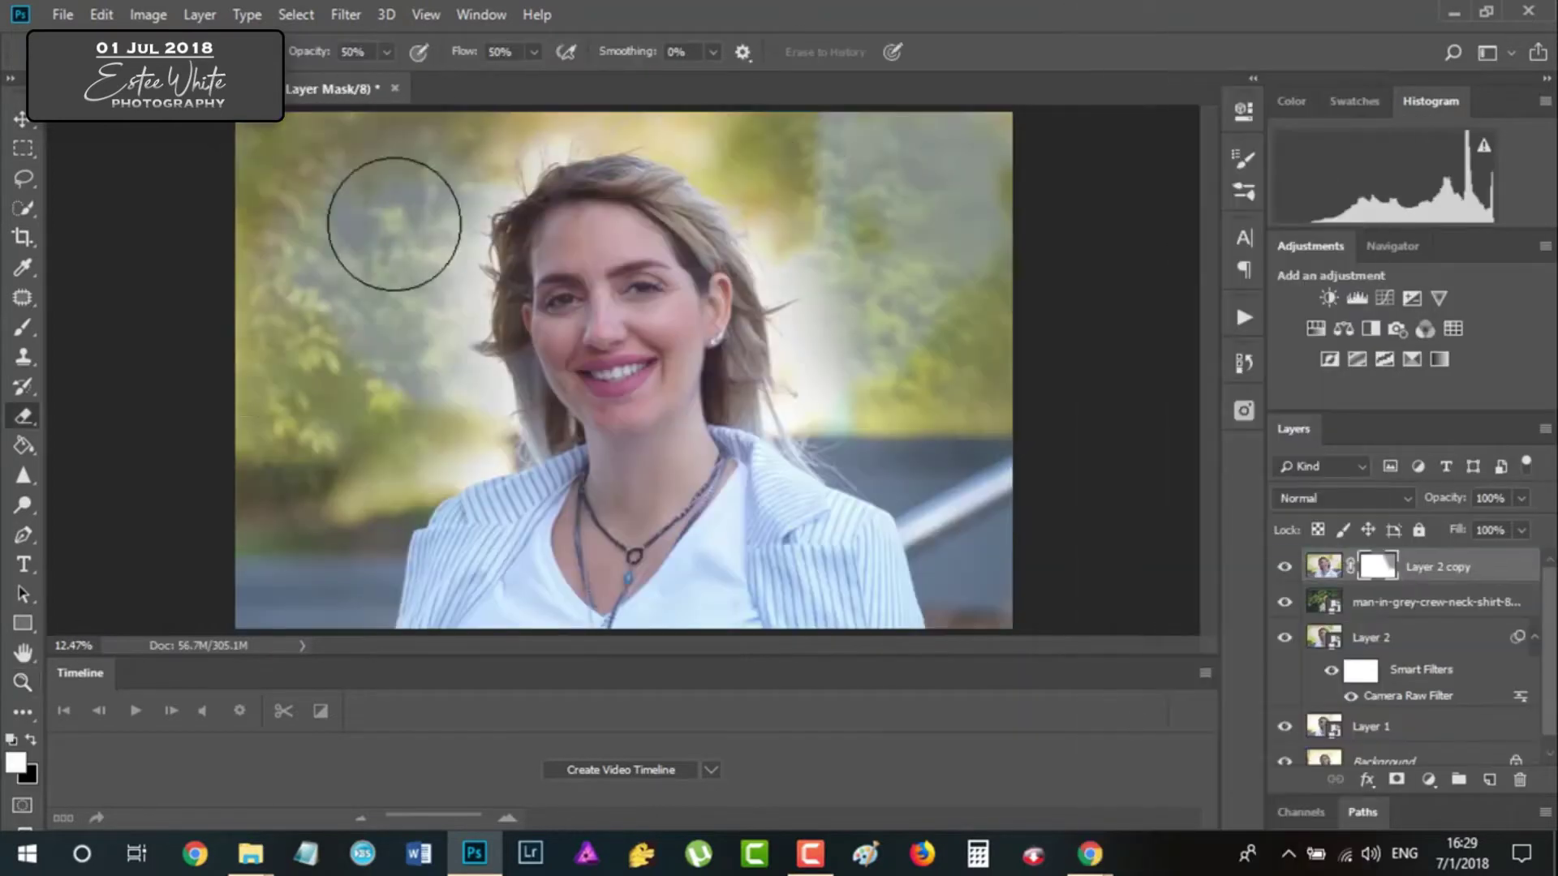
left_click_drag(394, 224, 965, 359)
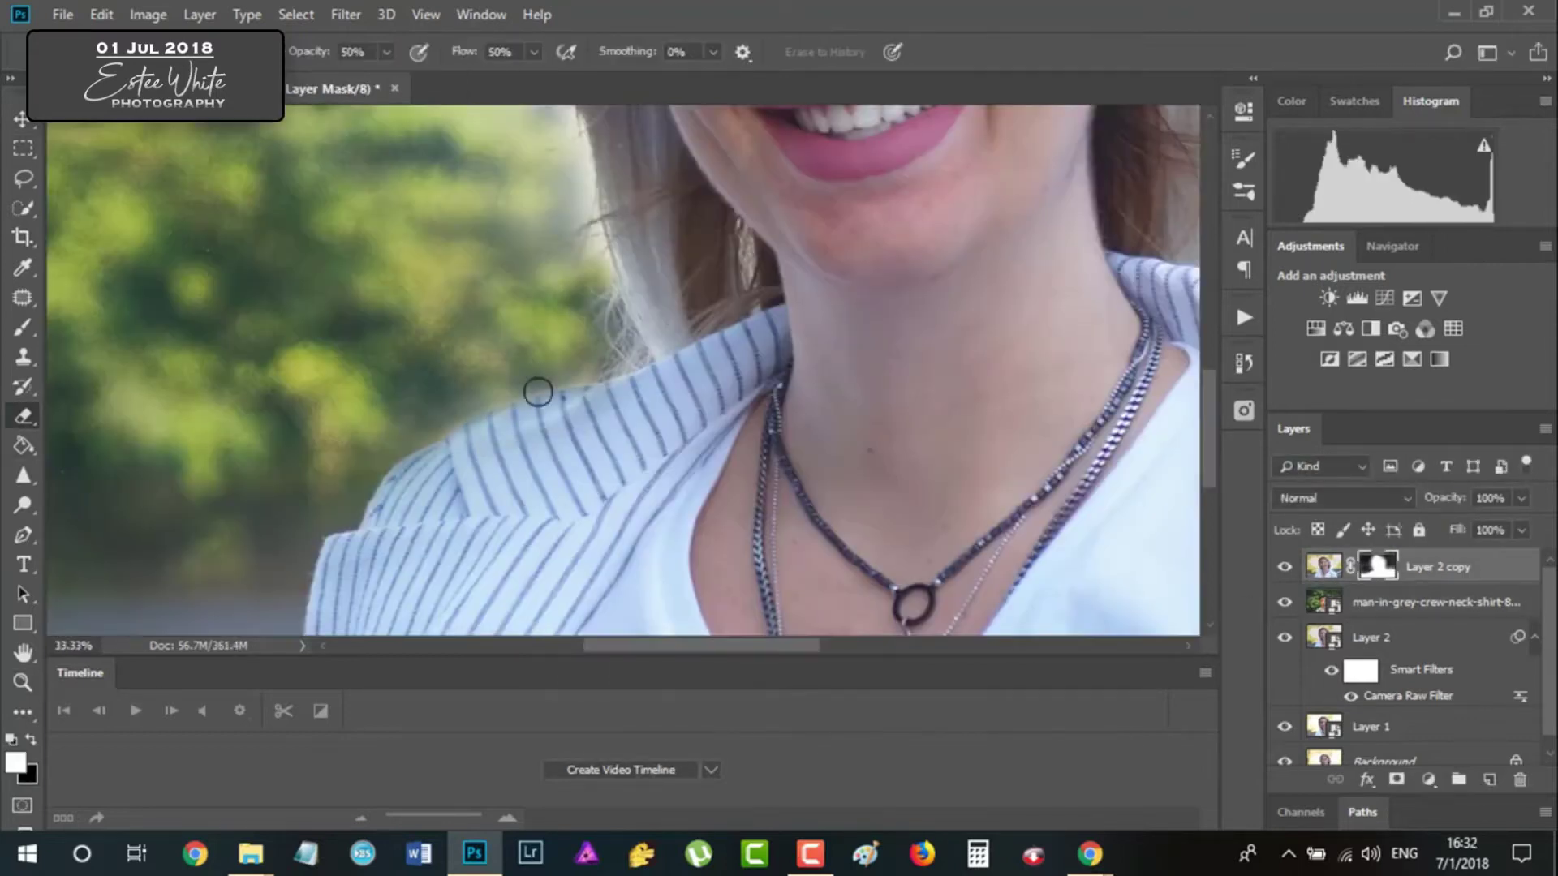
key("ctrl+0")
scroll(511, 358, "up", 5)
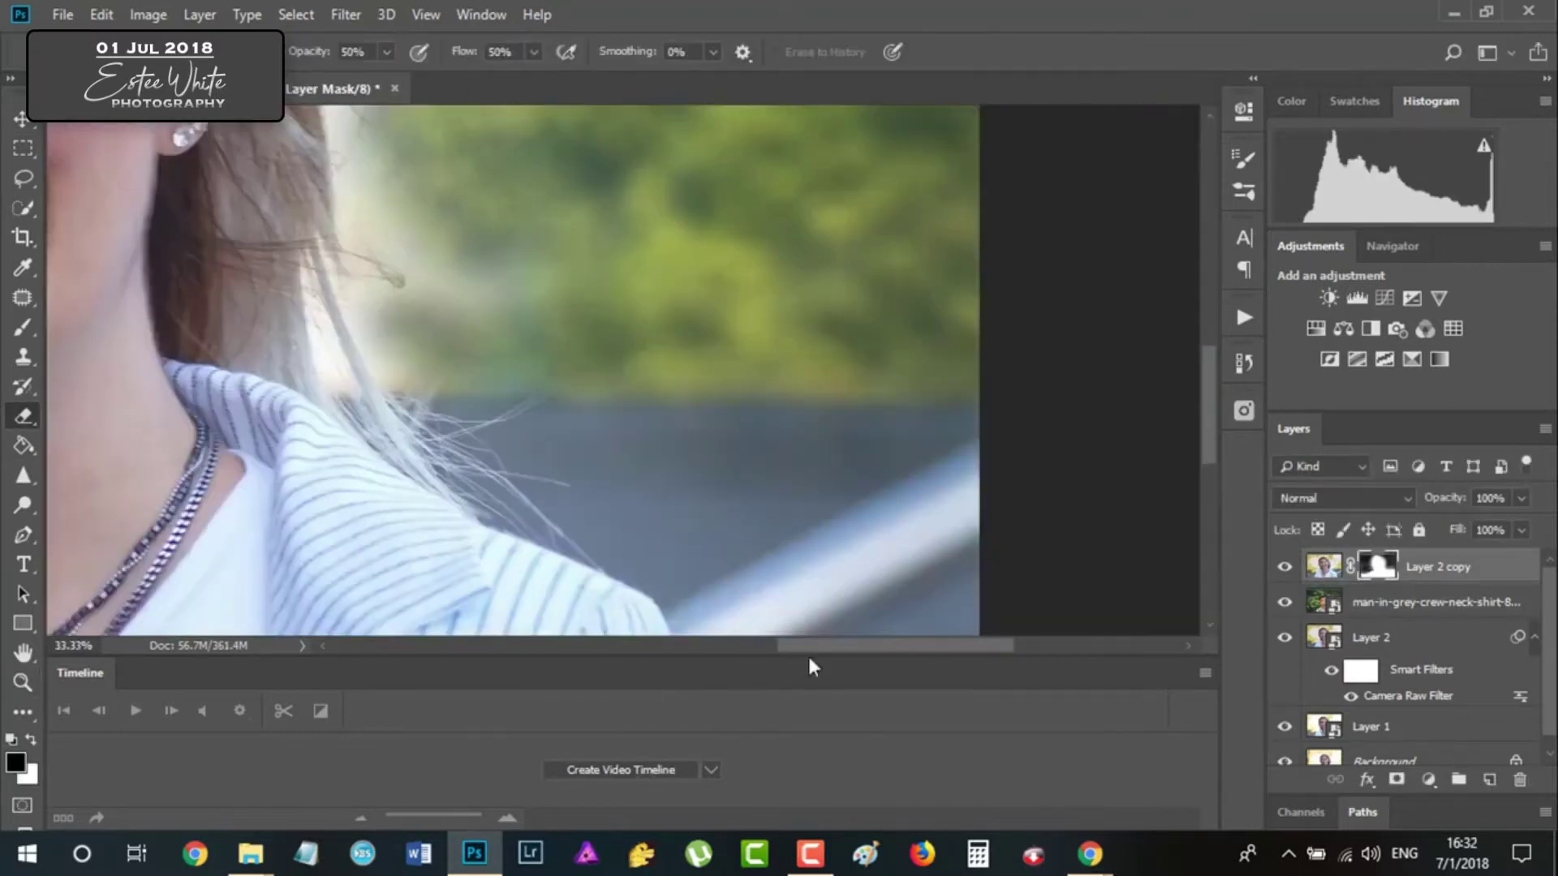
scroll(421, 335, "up", 2)
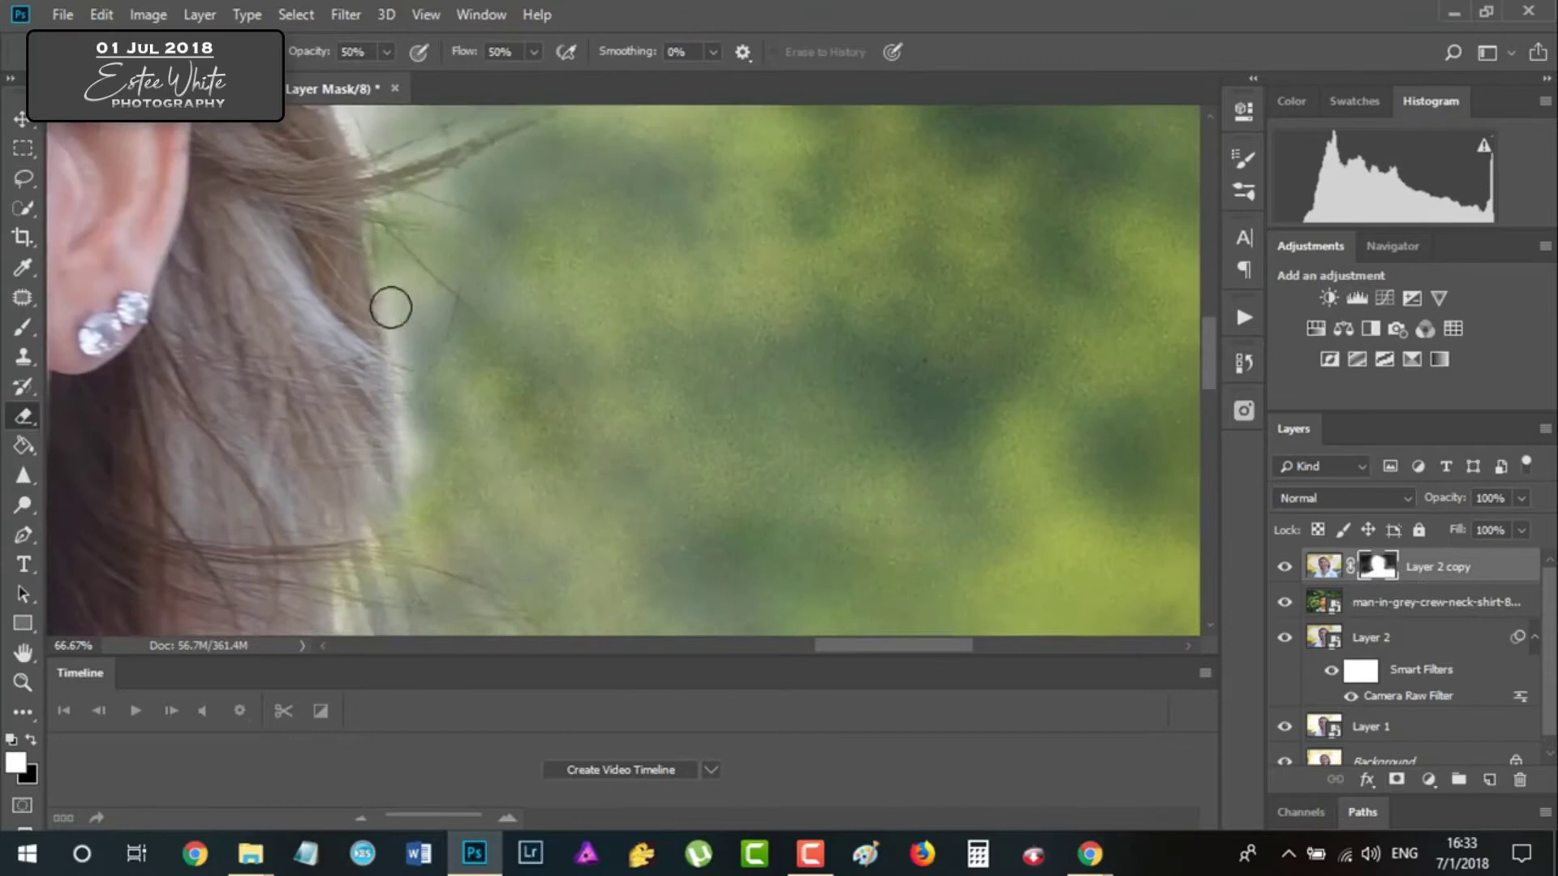
scroll(389, 306, "up", 4)
scroll(467, 517, "up", 1)
scroll(718, 324, "up", 2)
scroll(191, 358, "left", 3)
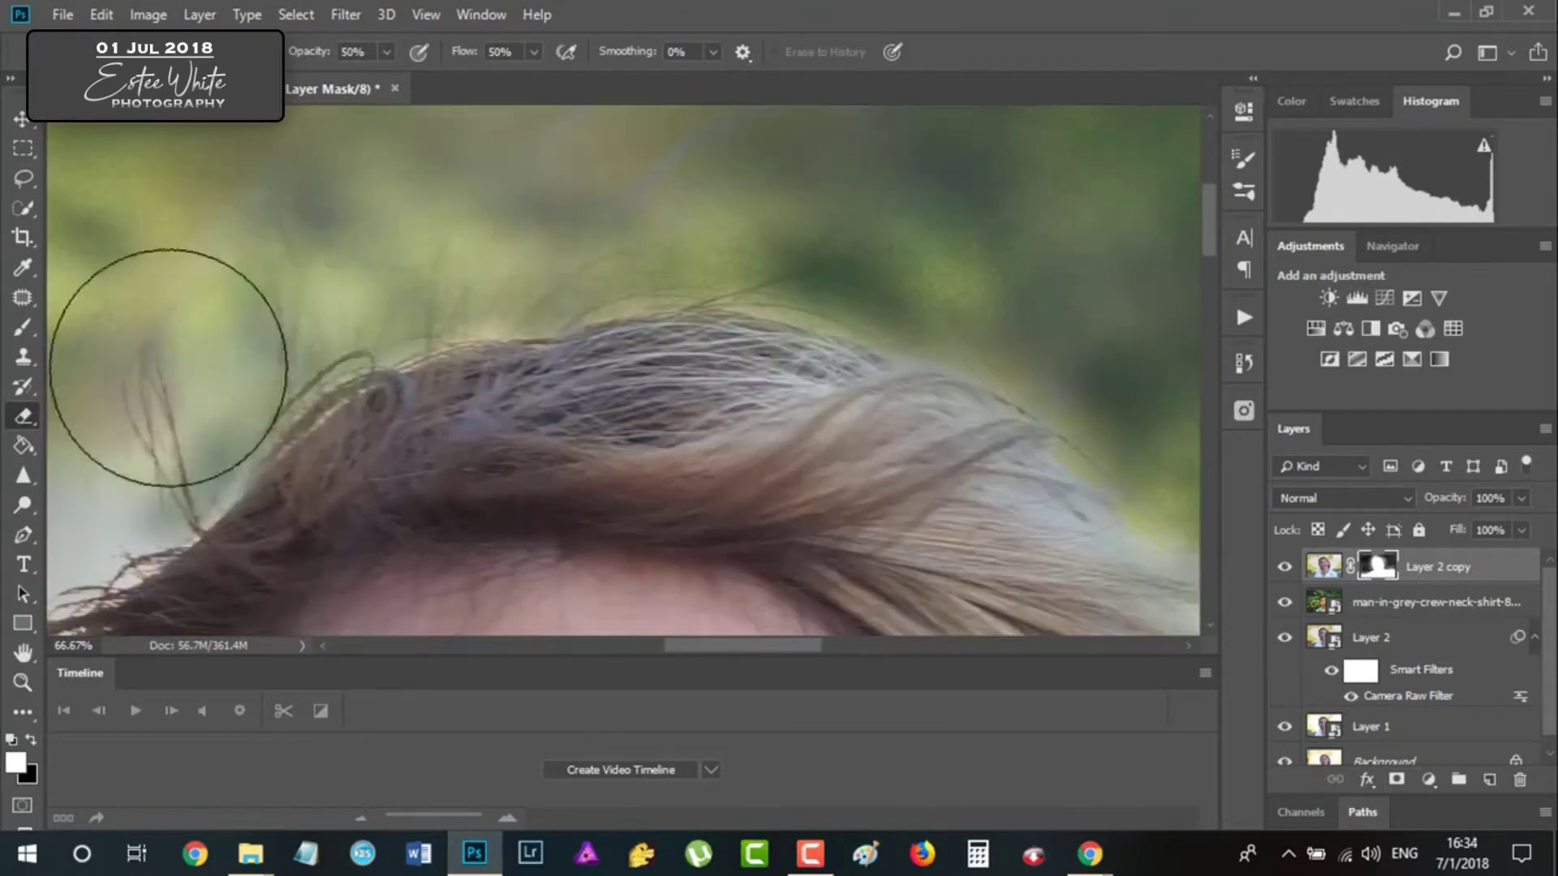
scroll(331, 521, "down", 4)
scroll(522, 277, "down", 4)
- Fit the whole image on screen and save the document
key("z")
key("ctrl+0")
key("ctrl+s")
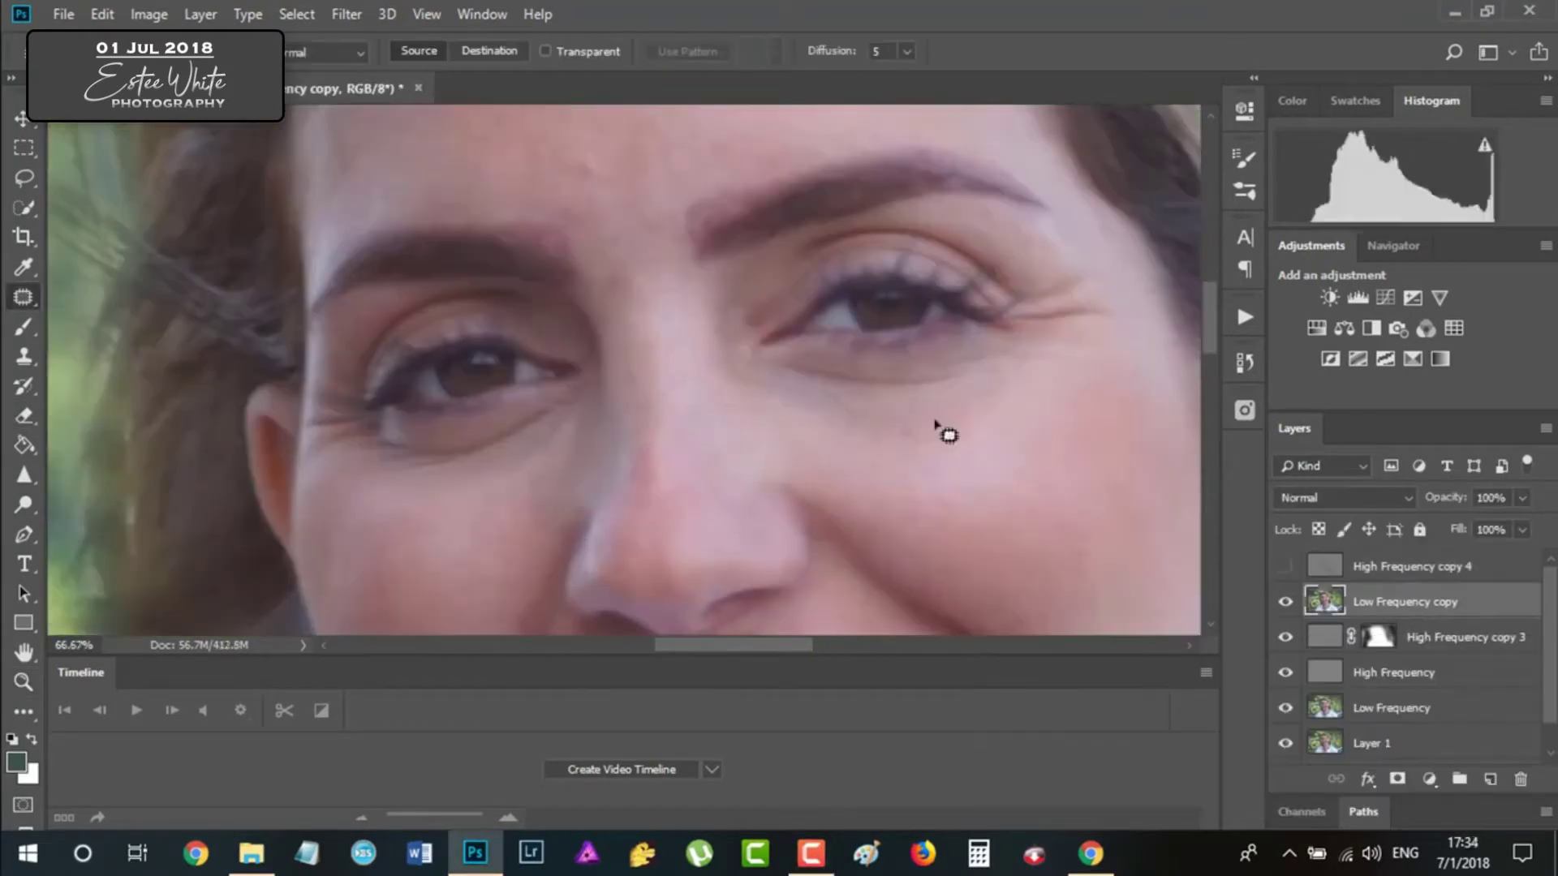
- Patch a wrinkled forehead area on the High Frequency copy 4 layer
scroll(935, 422, "up", 3)
left_click_drag(809, 306, 782, 346)
left_click_drag(884, 350, 548, 328)
- Sample skin colour and paint it over the mouth, smile and eye areas
key("i")
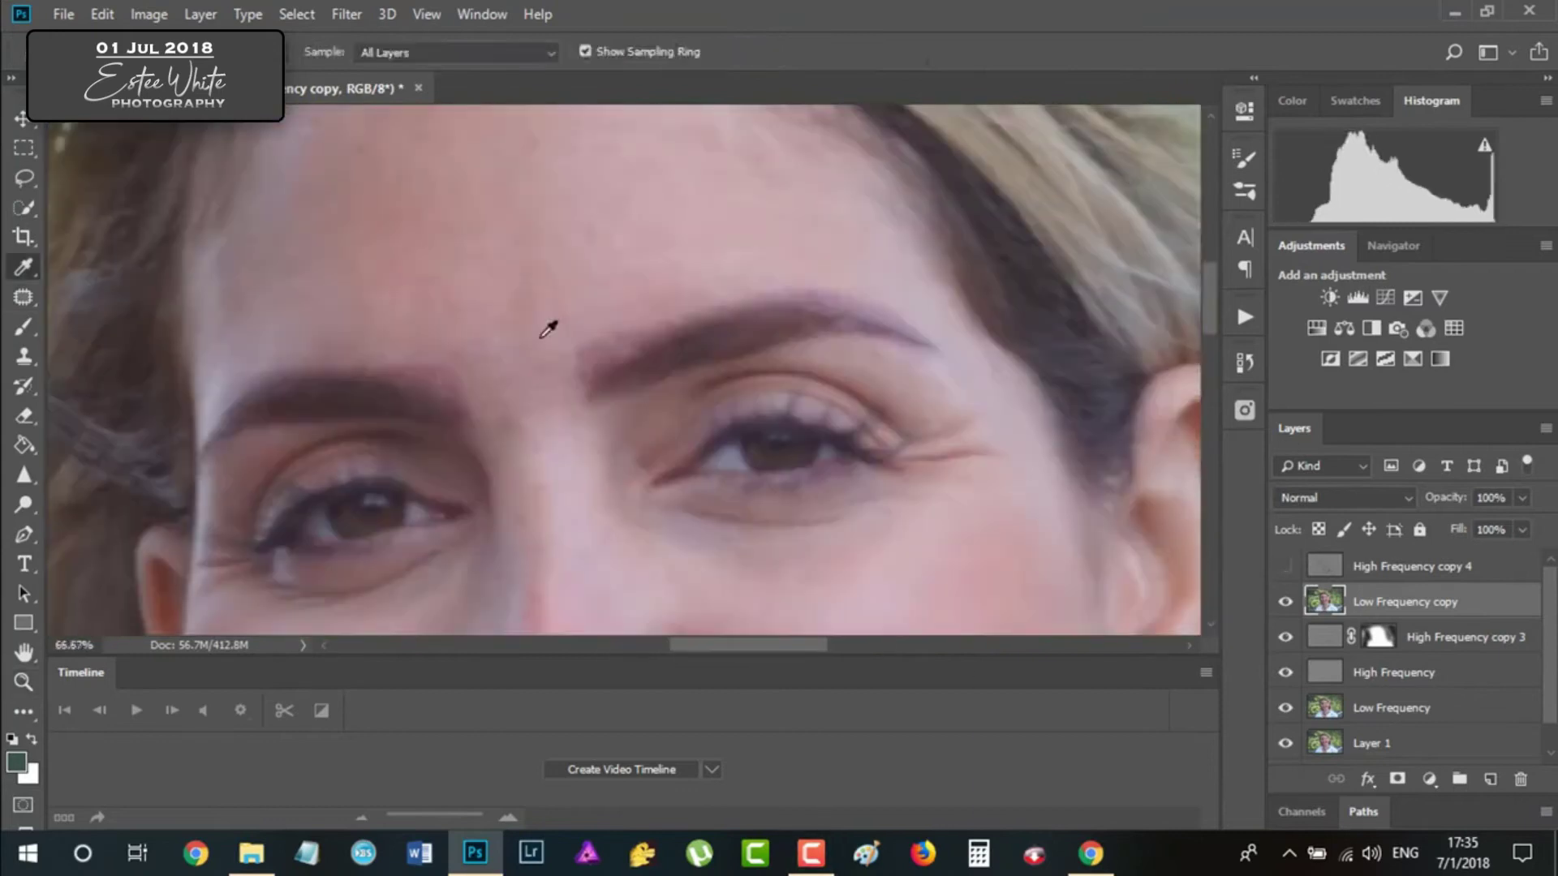
key("b")
scroll(941, 270, "down", 3)
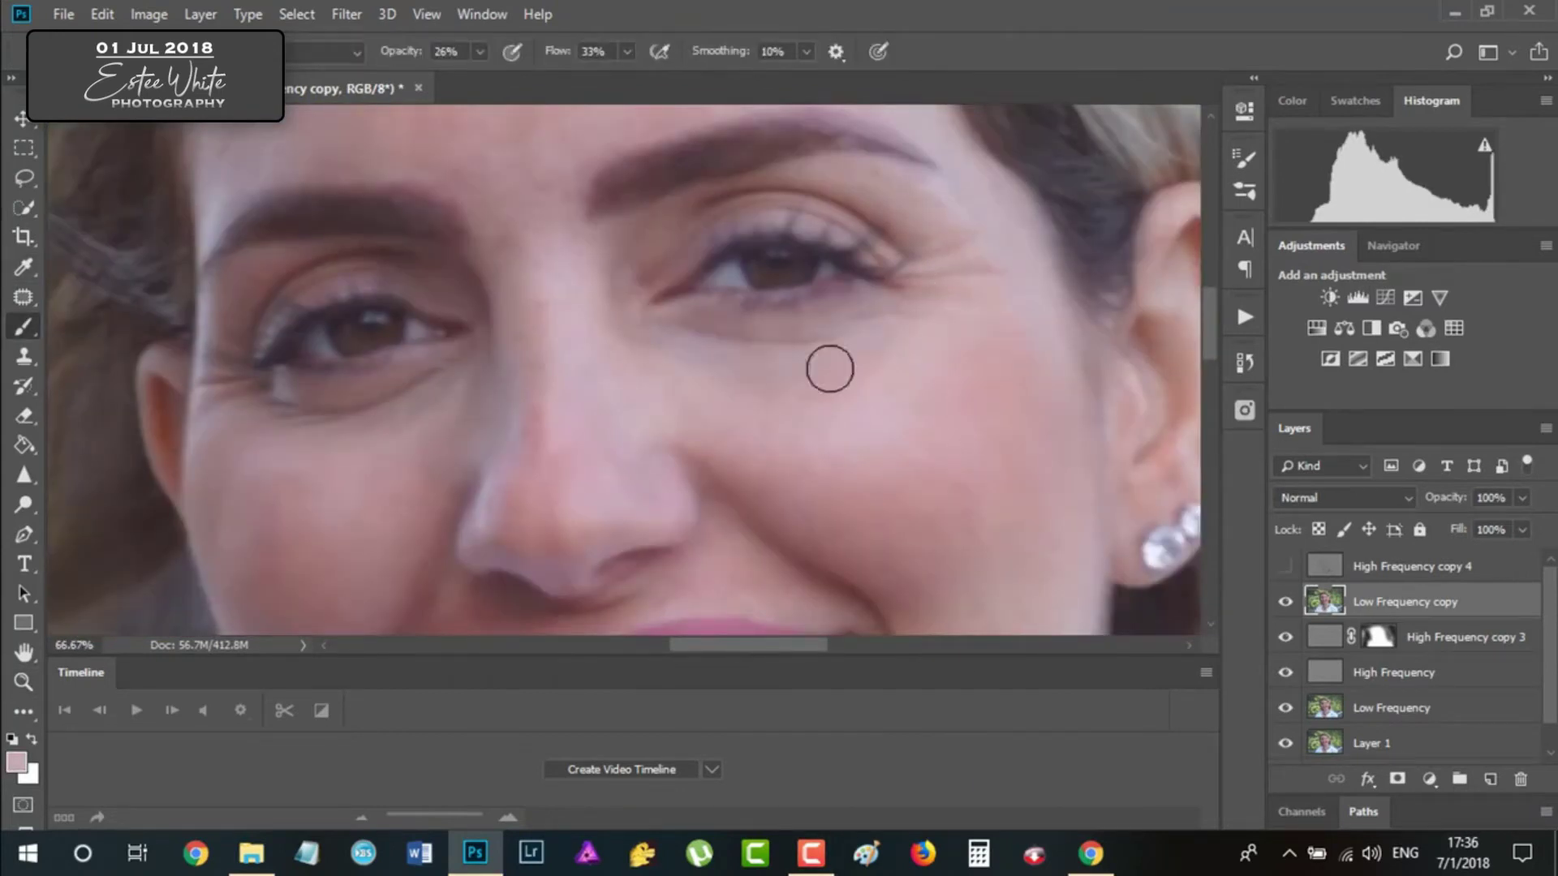
left_click_drag(830, 369, 898, 372)
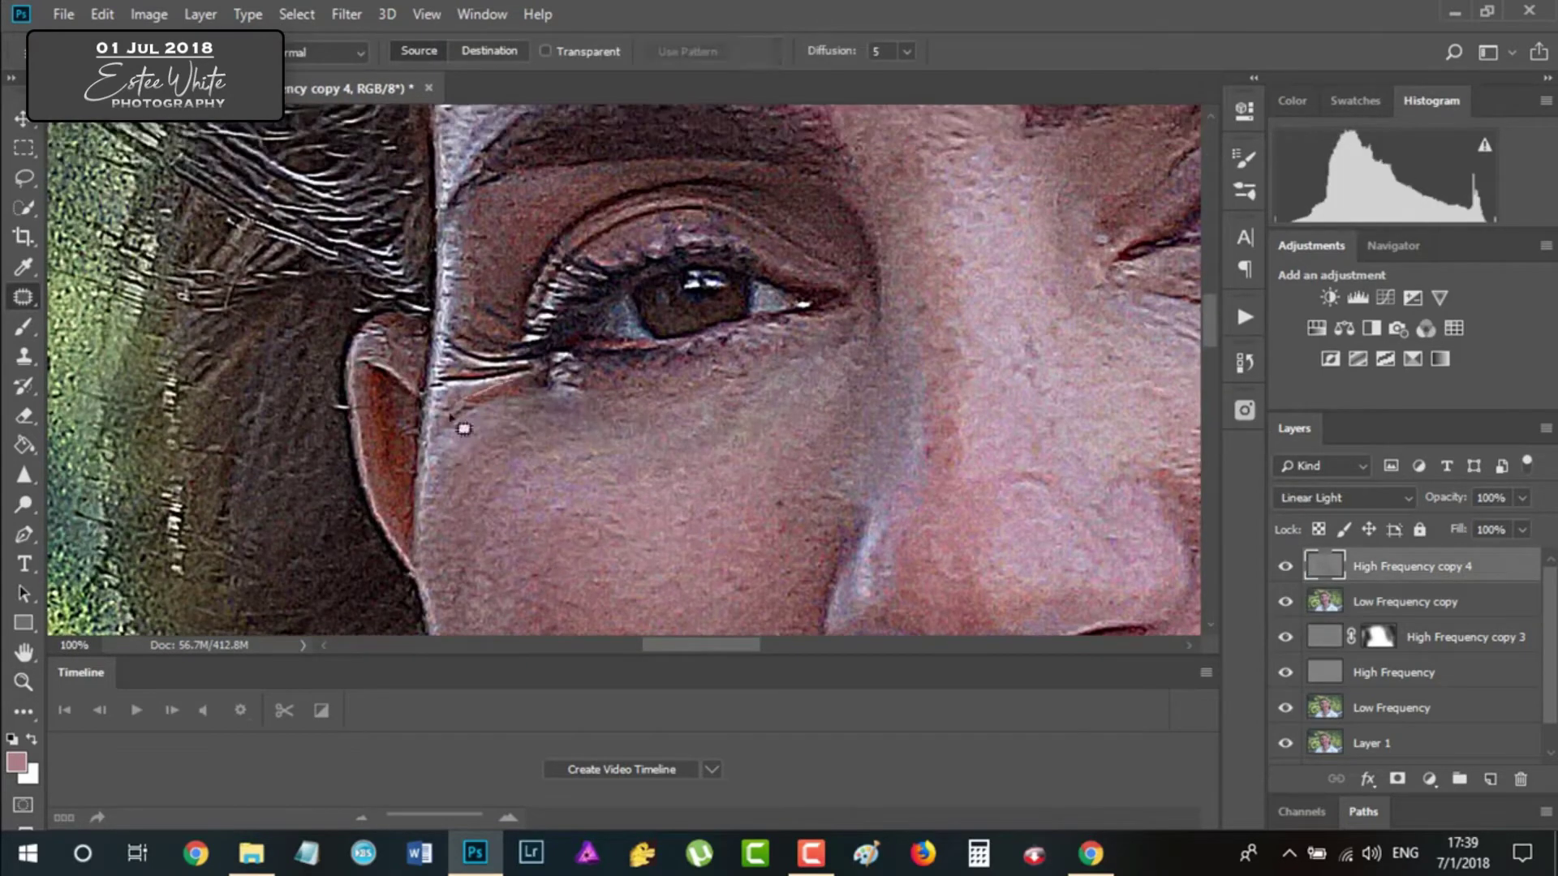
left_click_drag(555, 415, 784, 269)
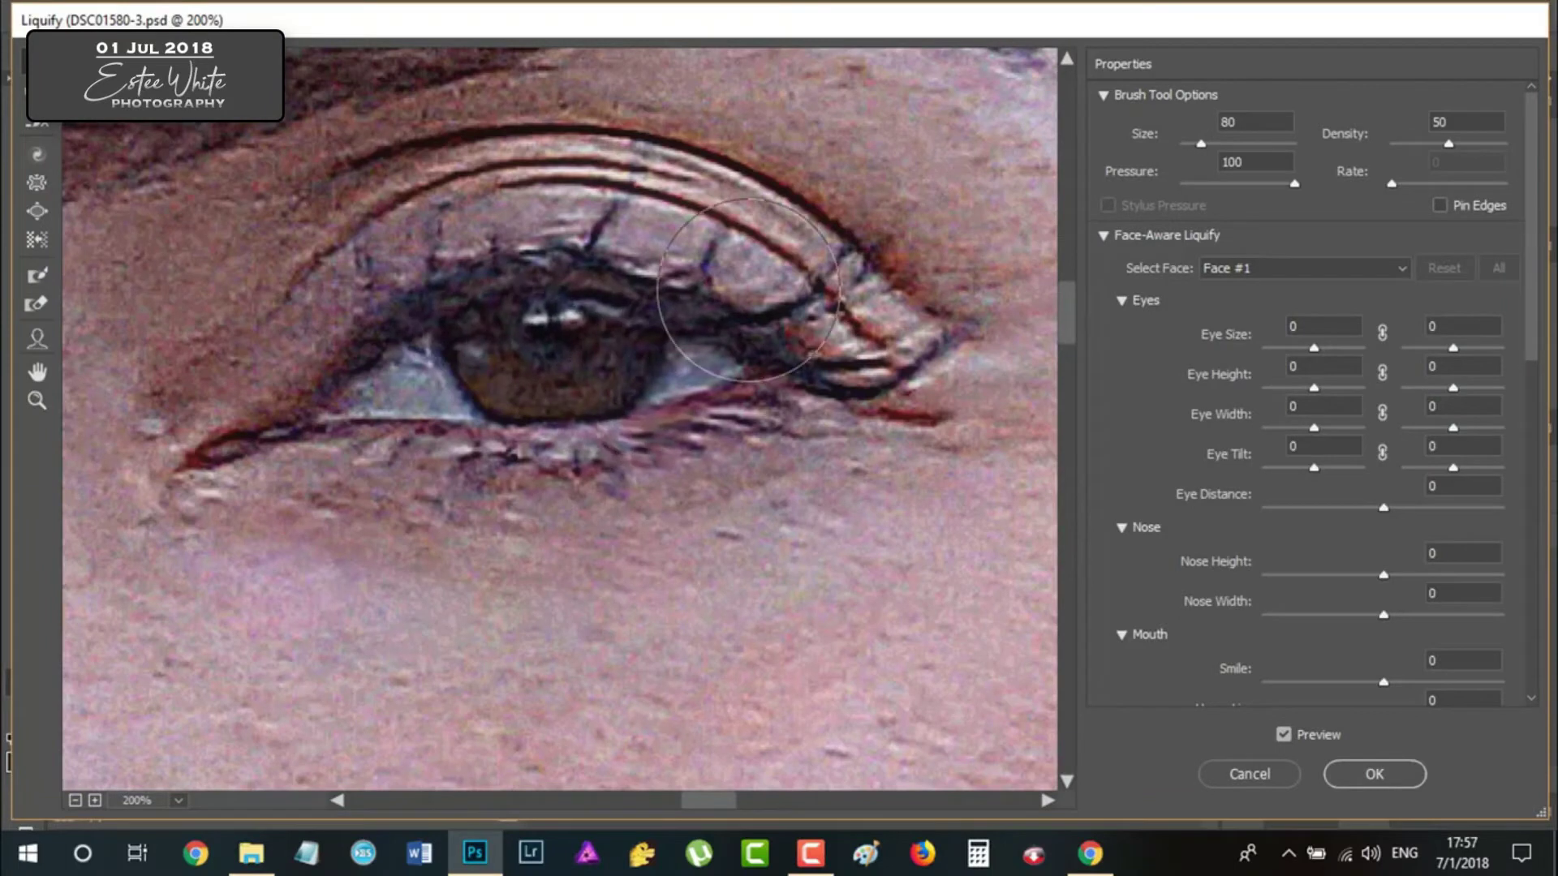
- Zoom out to view the whole portrait with the reshaped eyelashes
key("z")
key("ctrl+0")
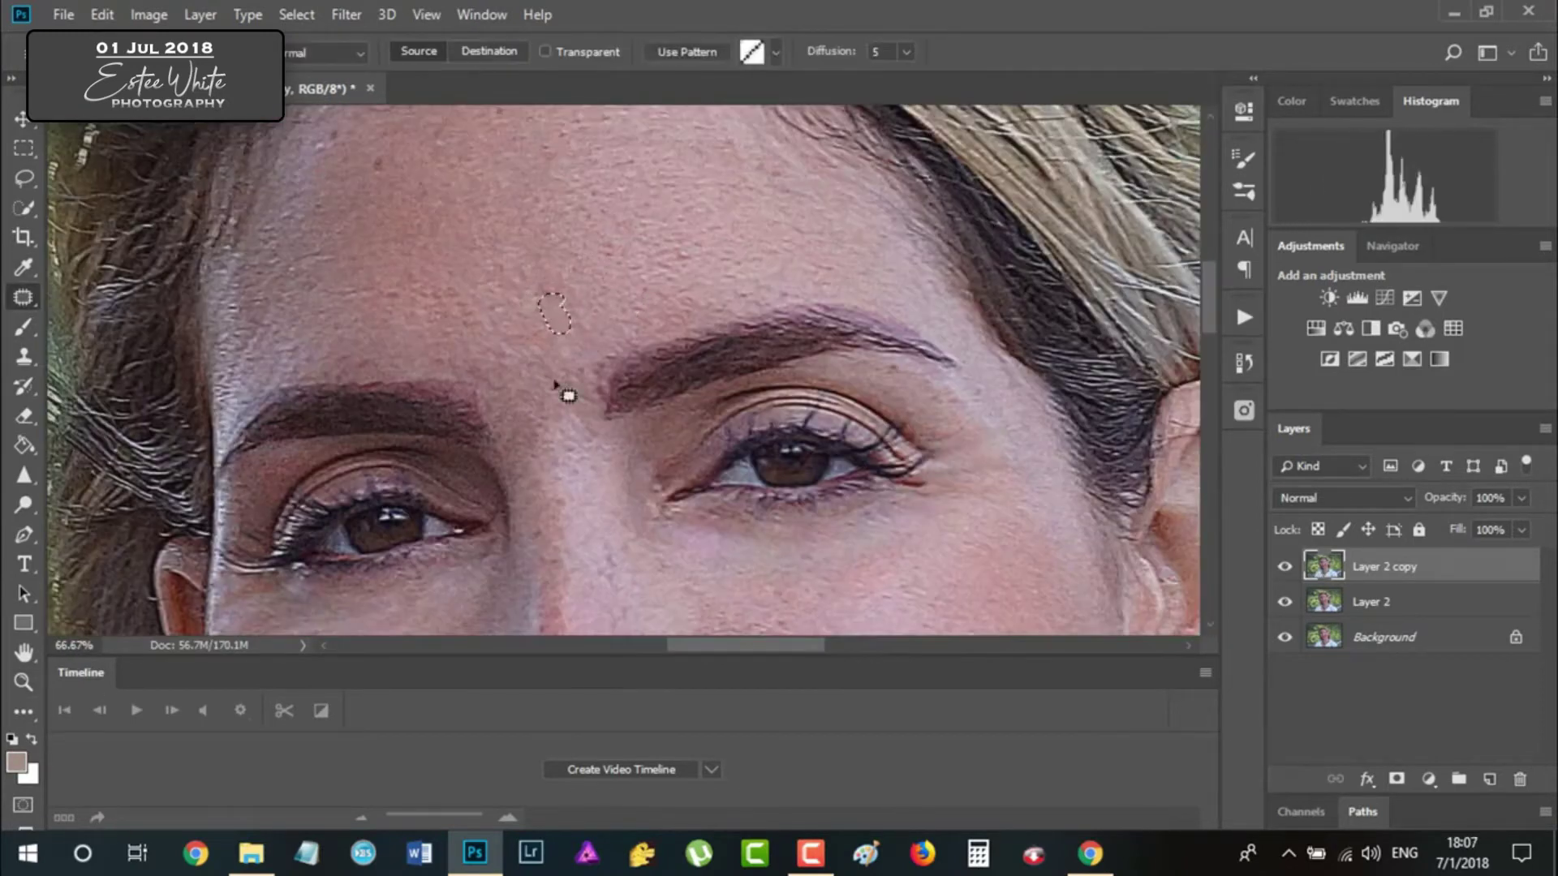
- Save the document, then mask the tattooed chest out of the wavy-hair layer
key("ctrl+s")
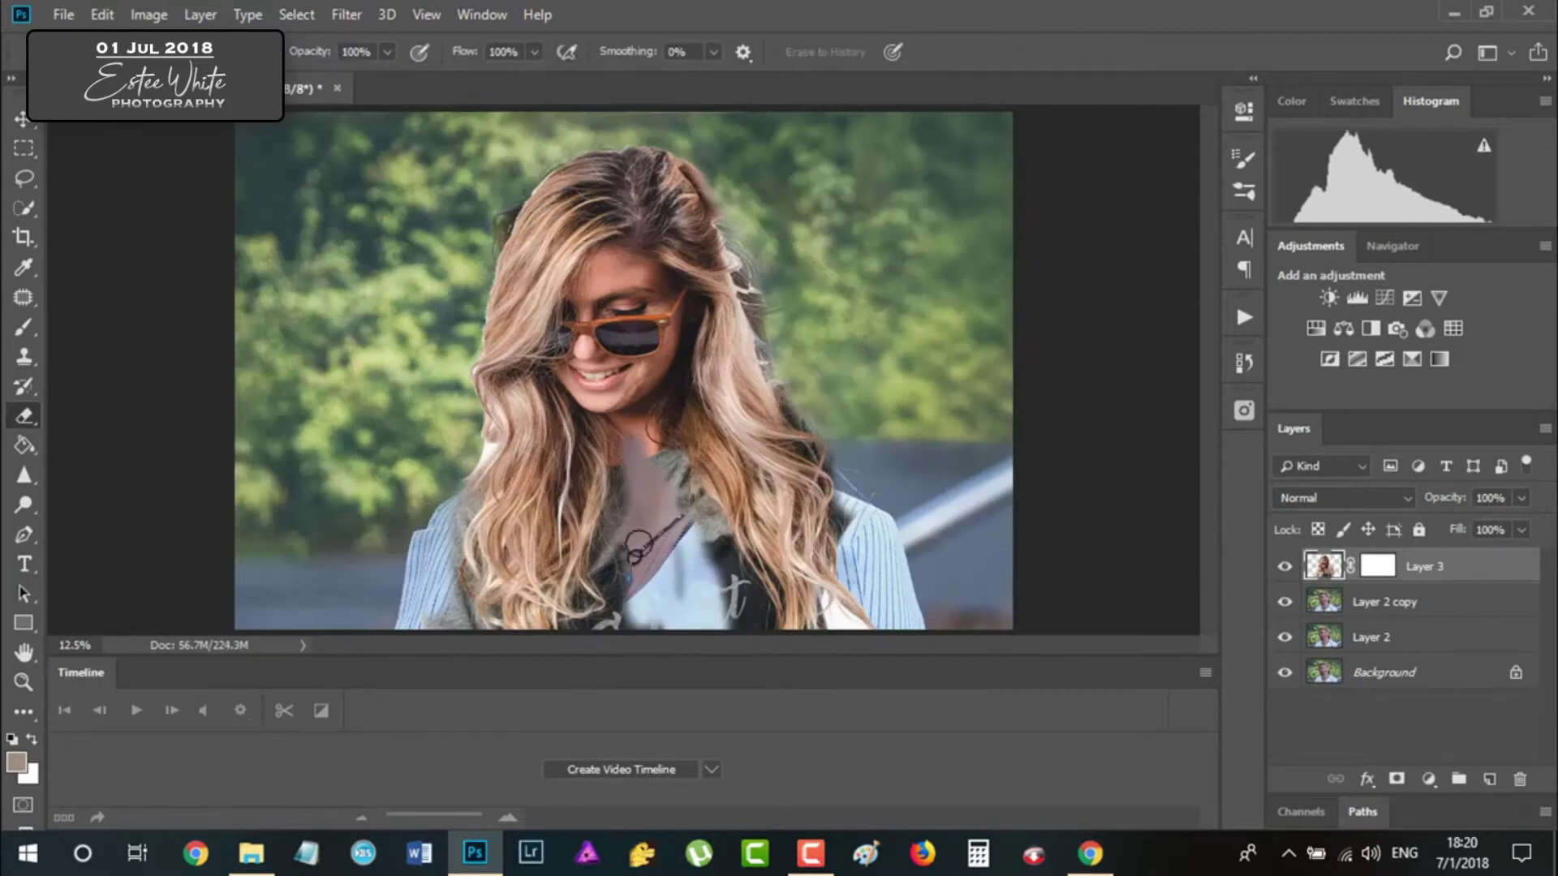
left_click_drag(649, 462, 432, 641)
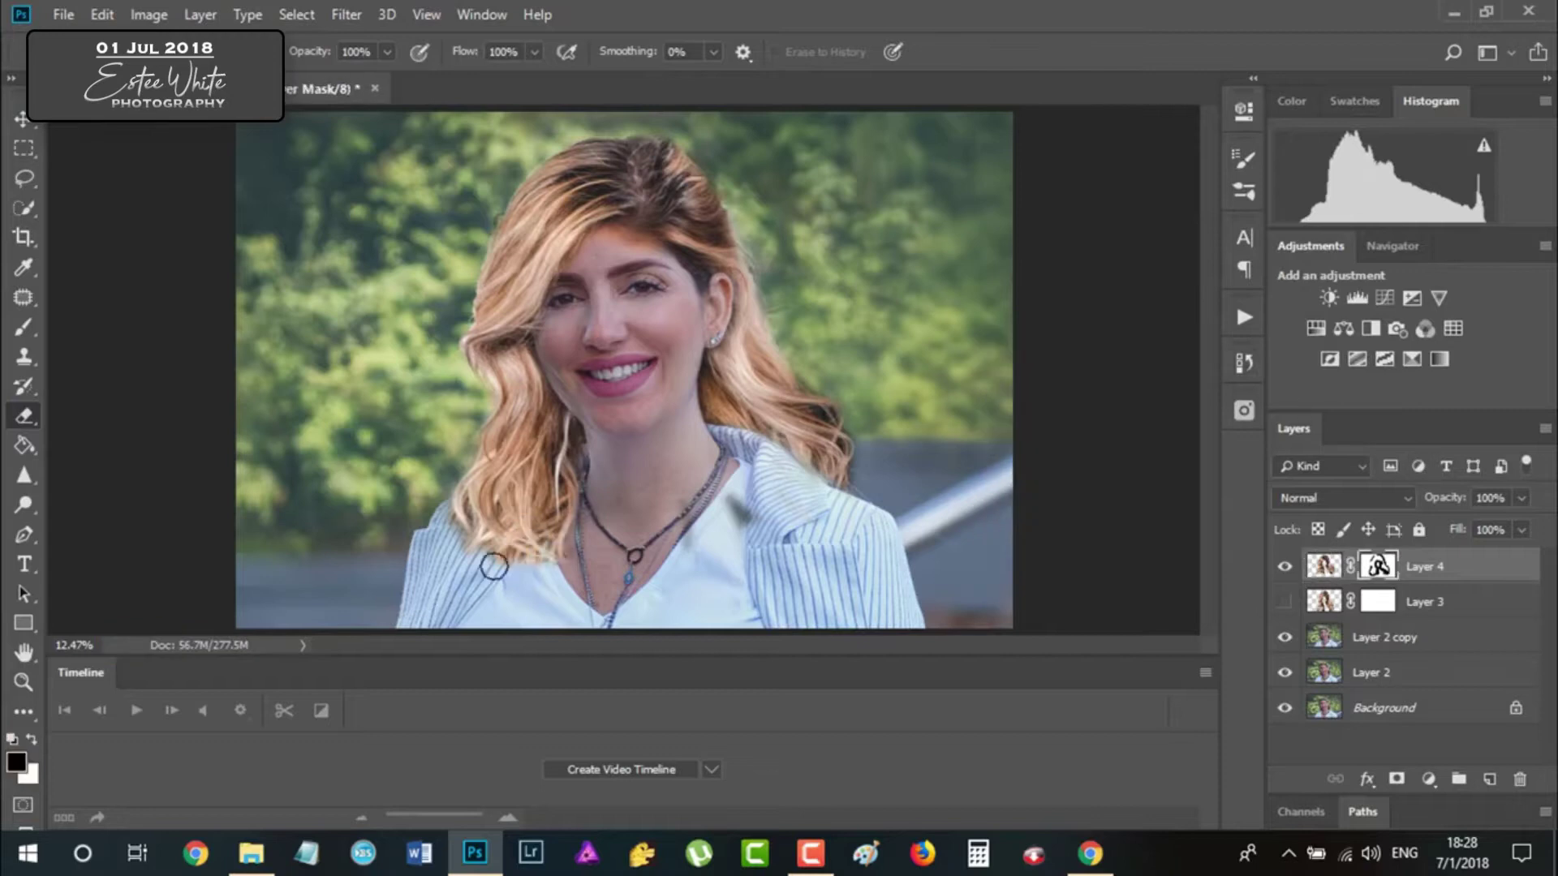
- Push the new wavy hair into shape with Liquify and view the whole image
key("shift+ctrl+x")
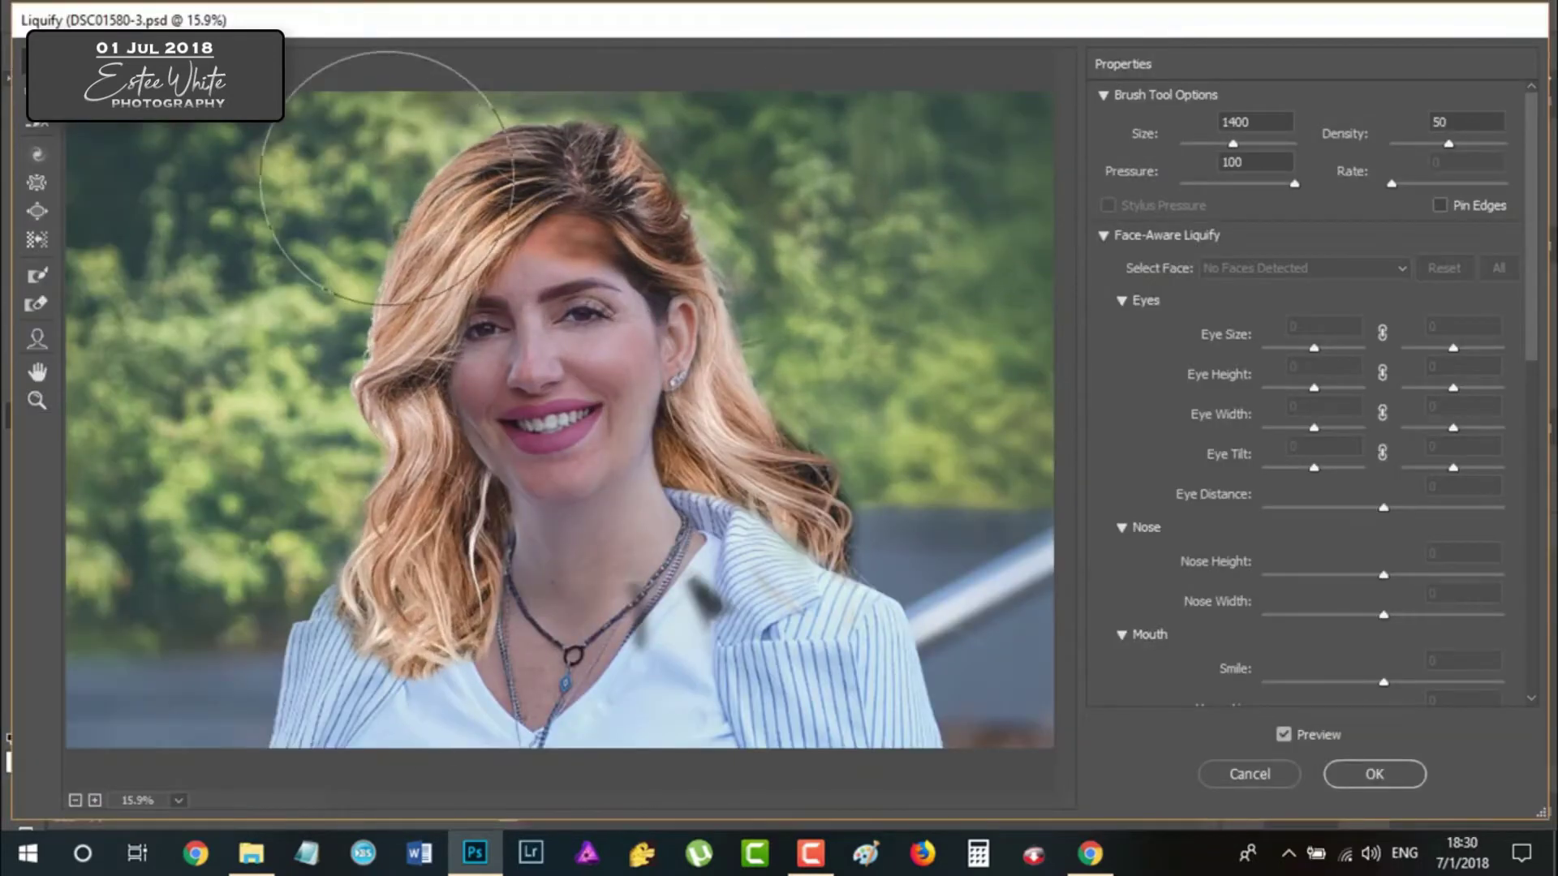
key("Return")
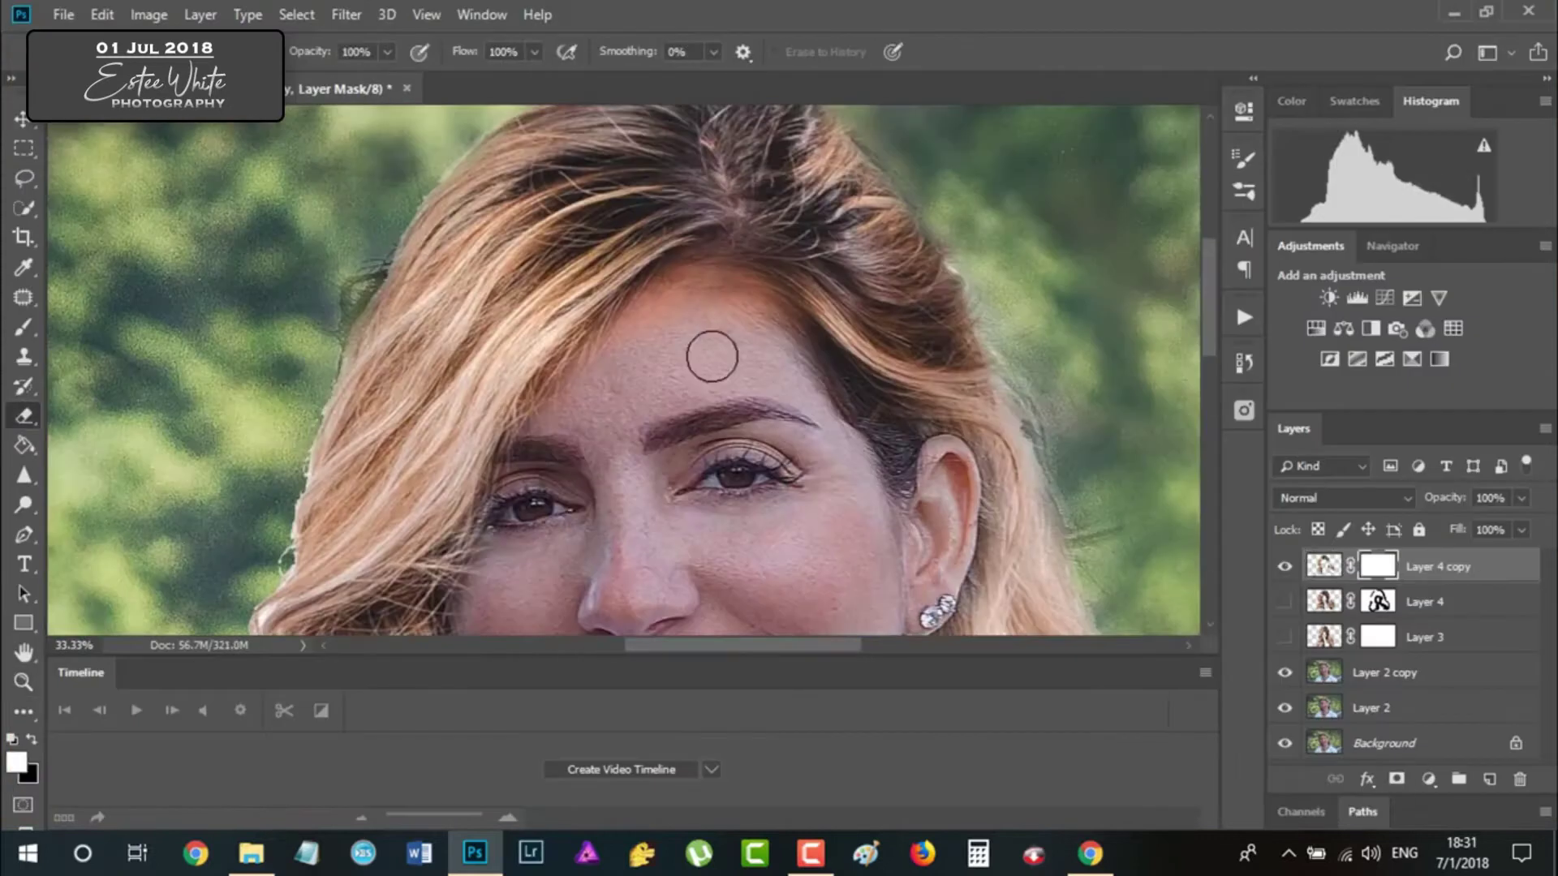
scroll(486, 361, "down", 5)
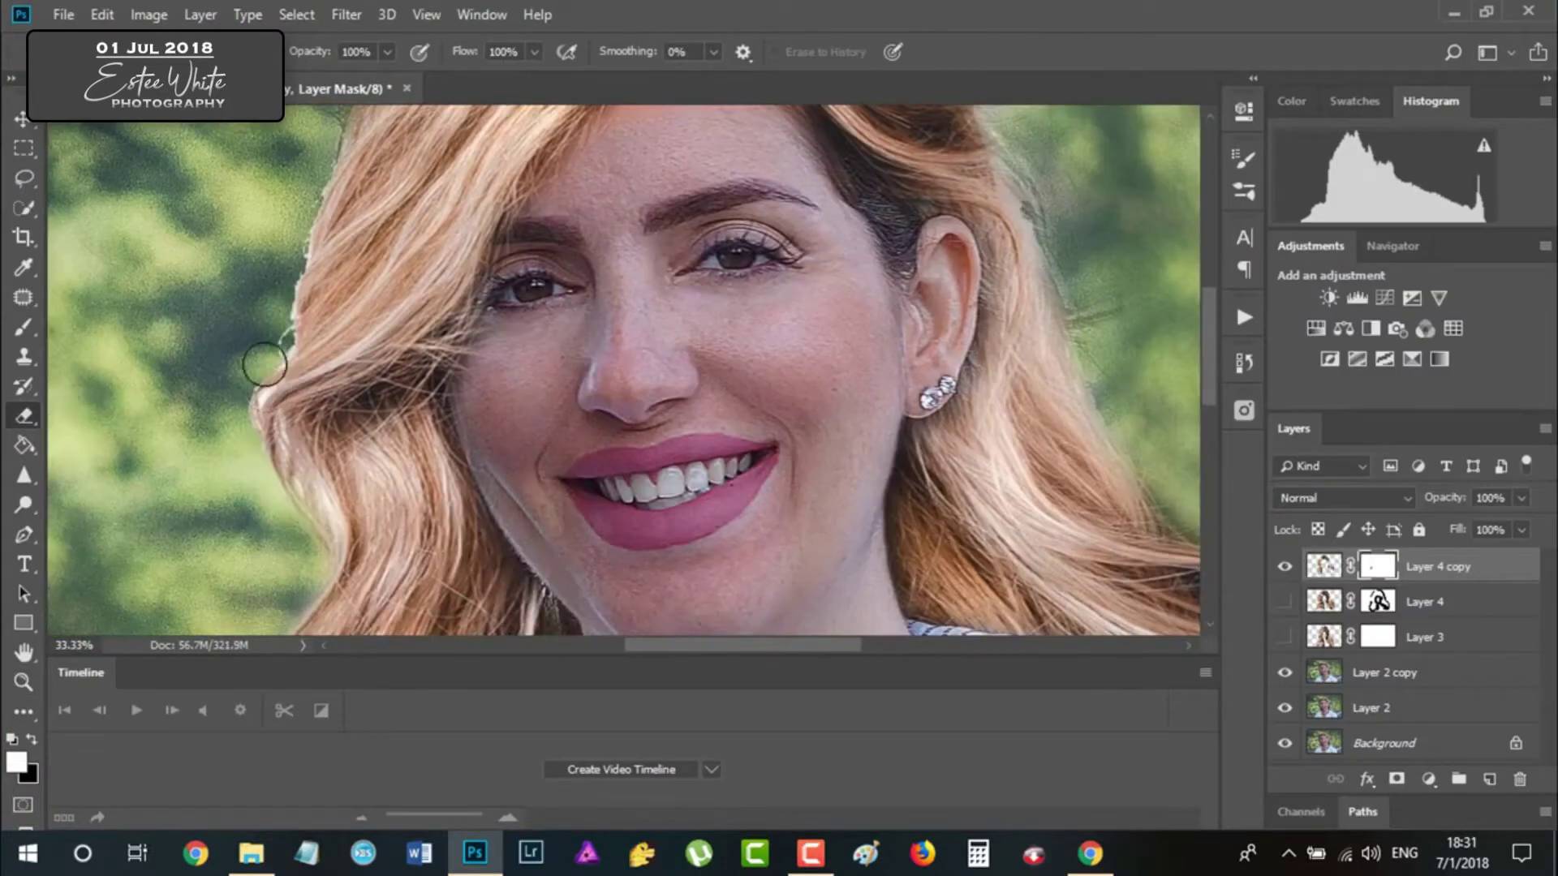
key("z")
- Stamp all visible layers into a new layer and reshape the hair again in Liquify
key("ctrl+0")
key("ctrl+shift+alt+e")
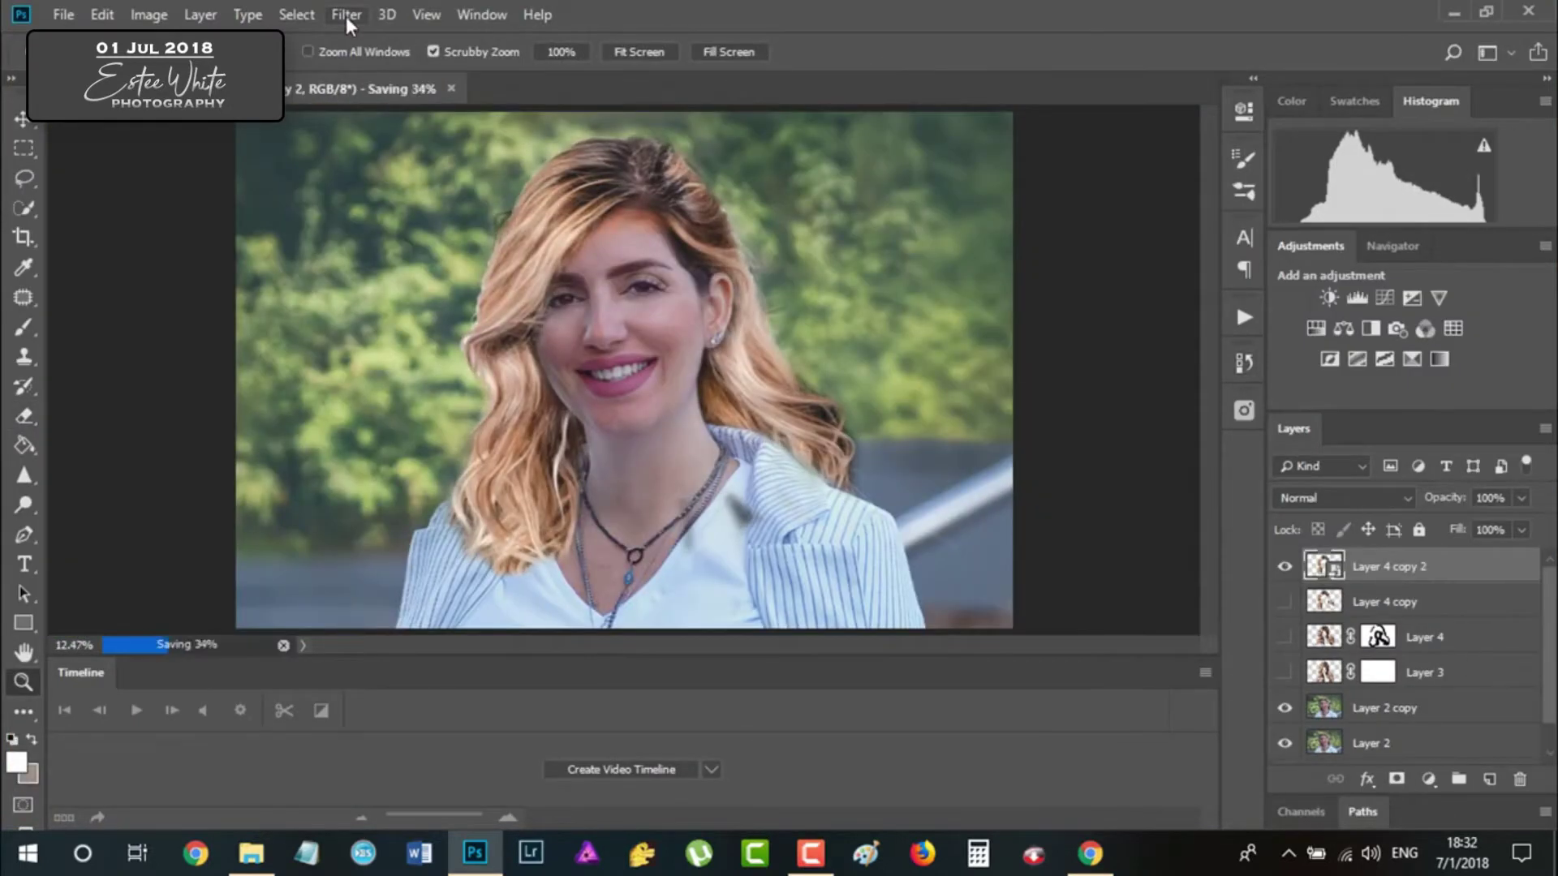
key("F10")
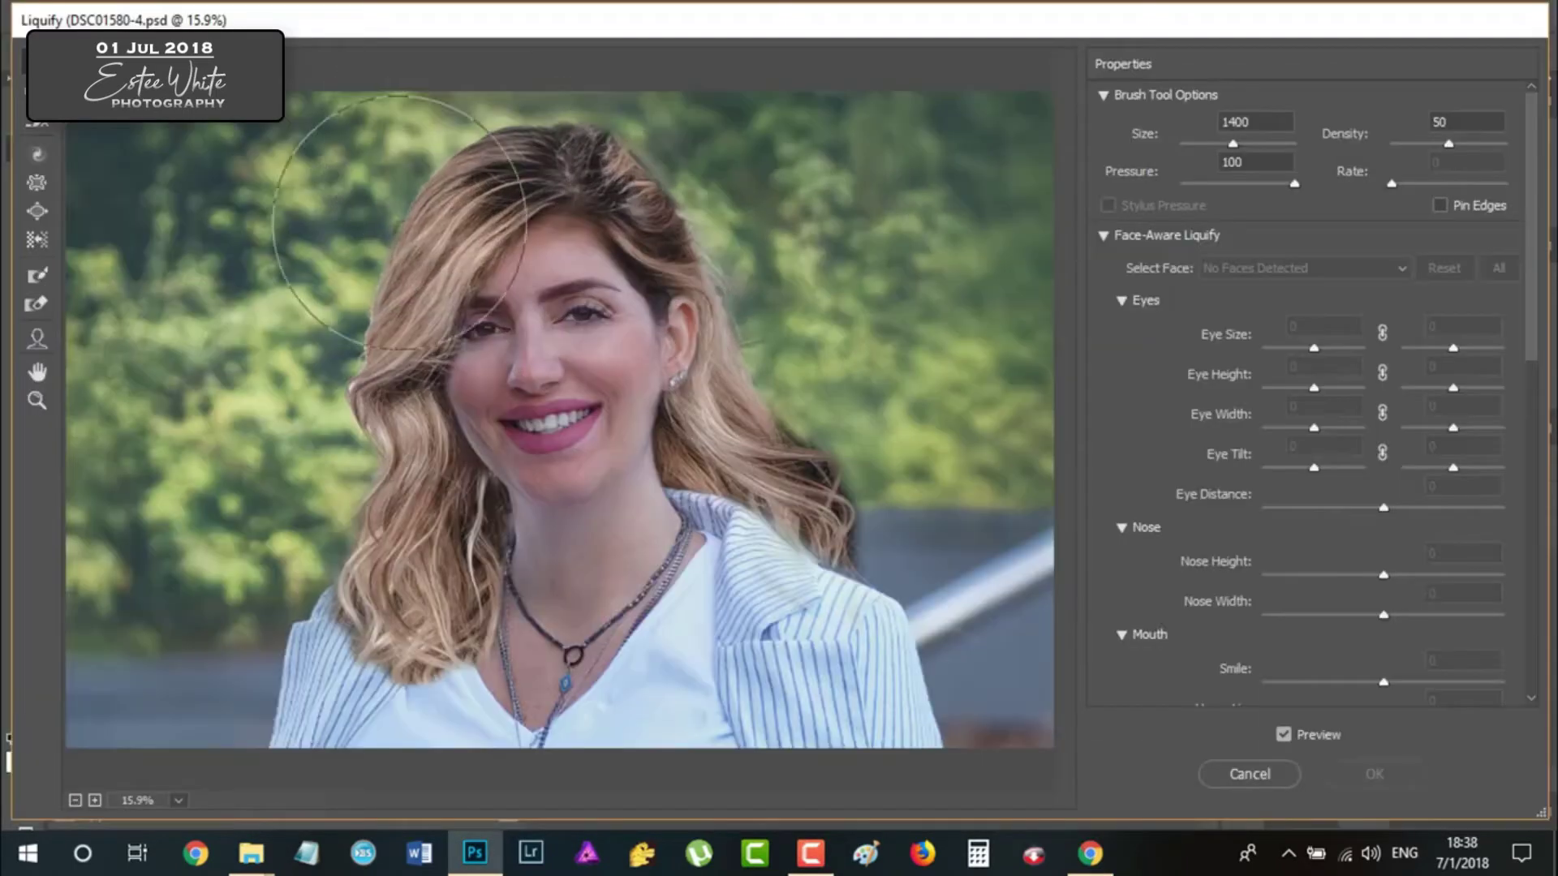
key("Return")
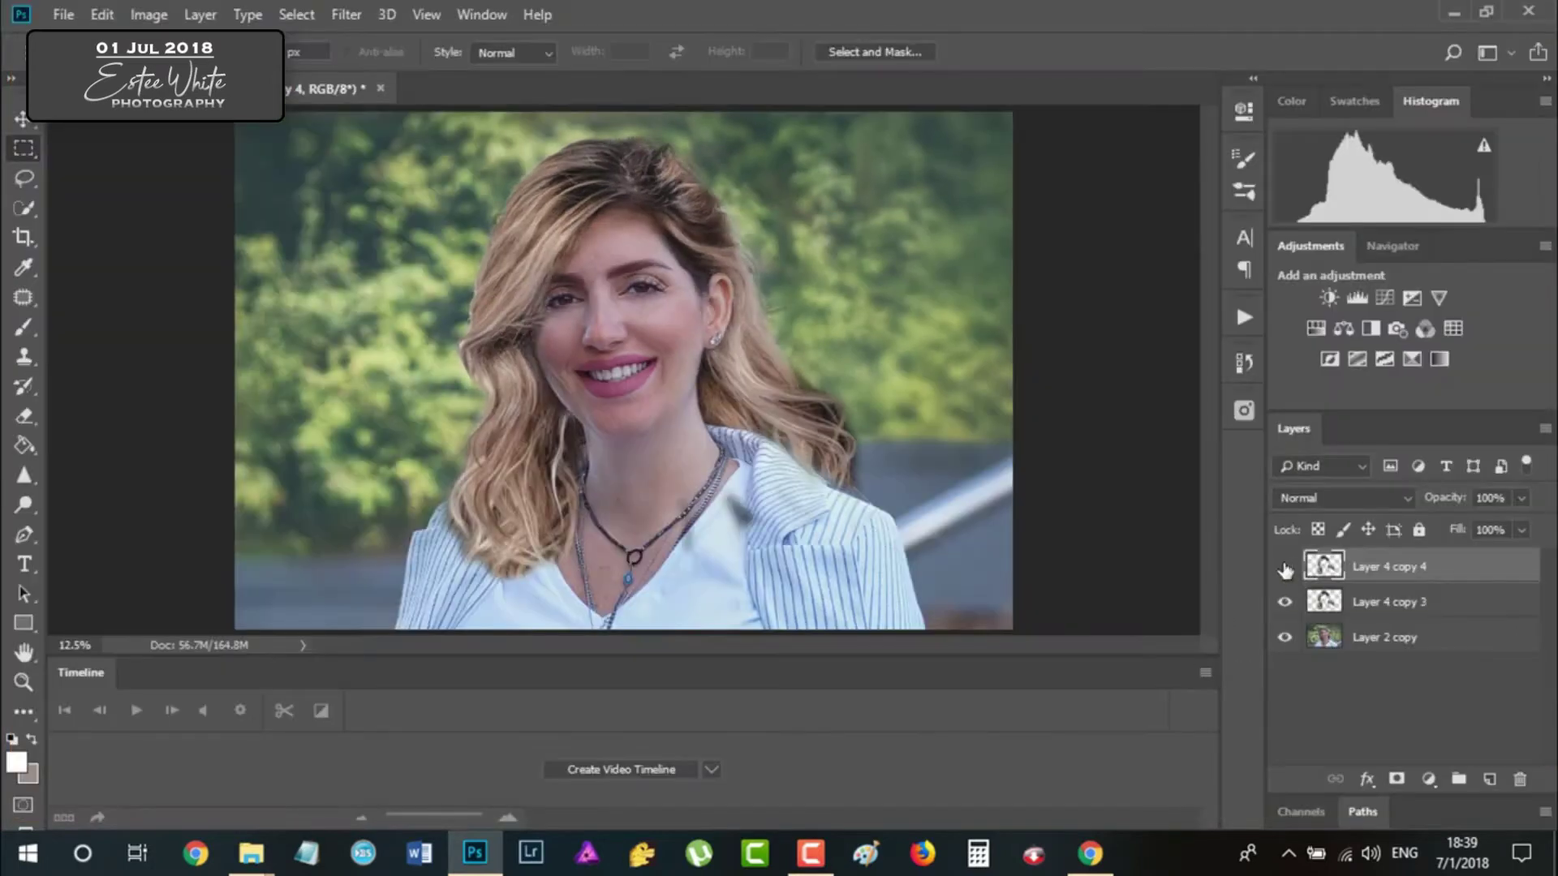
key("ctrl+shift+x")
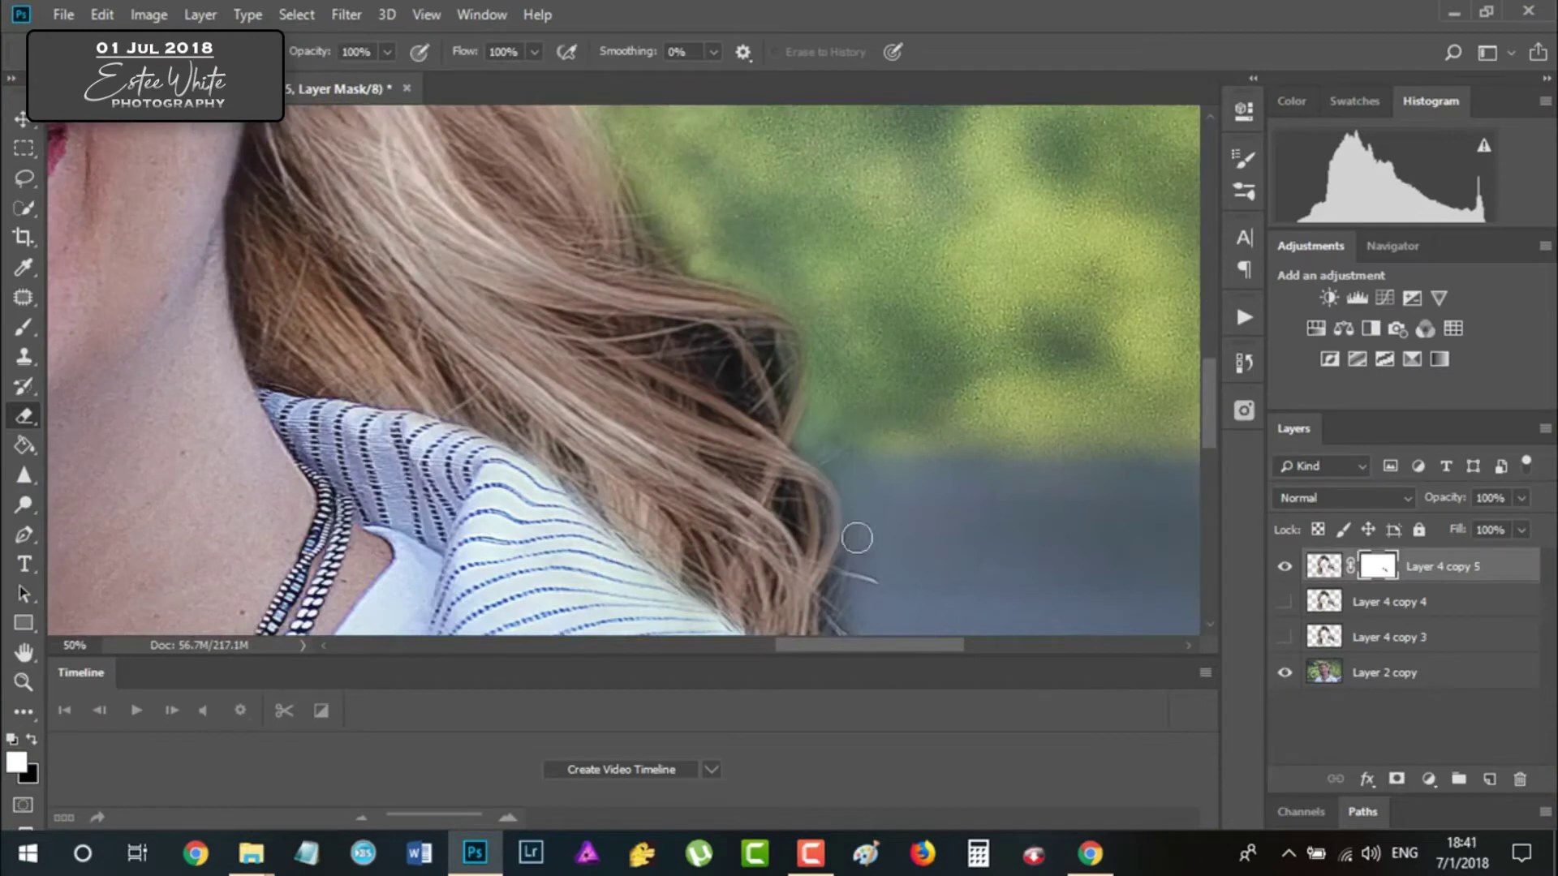
- Scroll around the portrait to inspect the new hair's edges
scroll(783, 453, "up", 3)
scroll(660, 340, "up", 1)
scroll(625, 230, "up", 3)
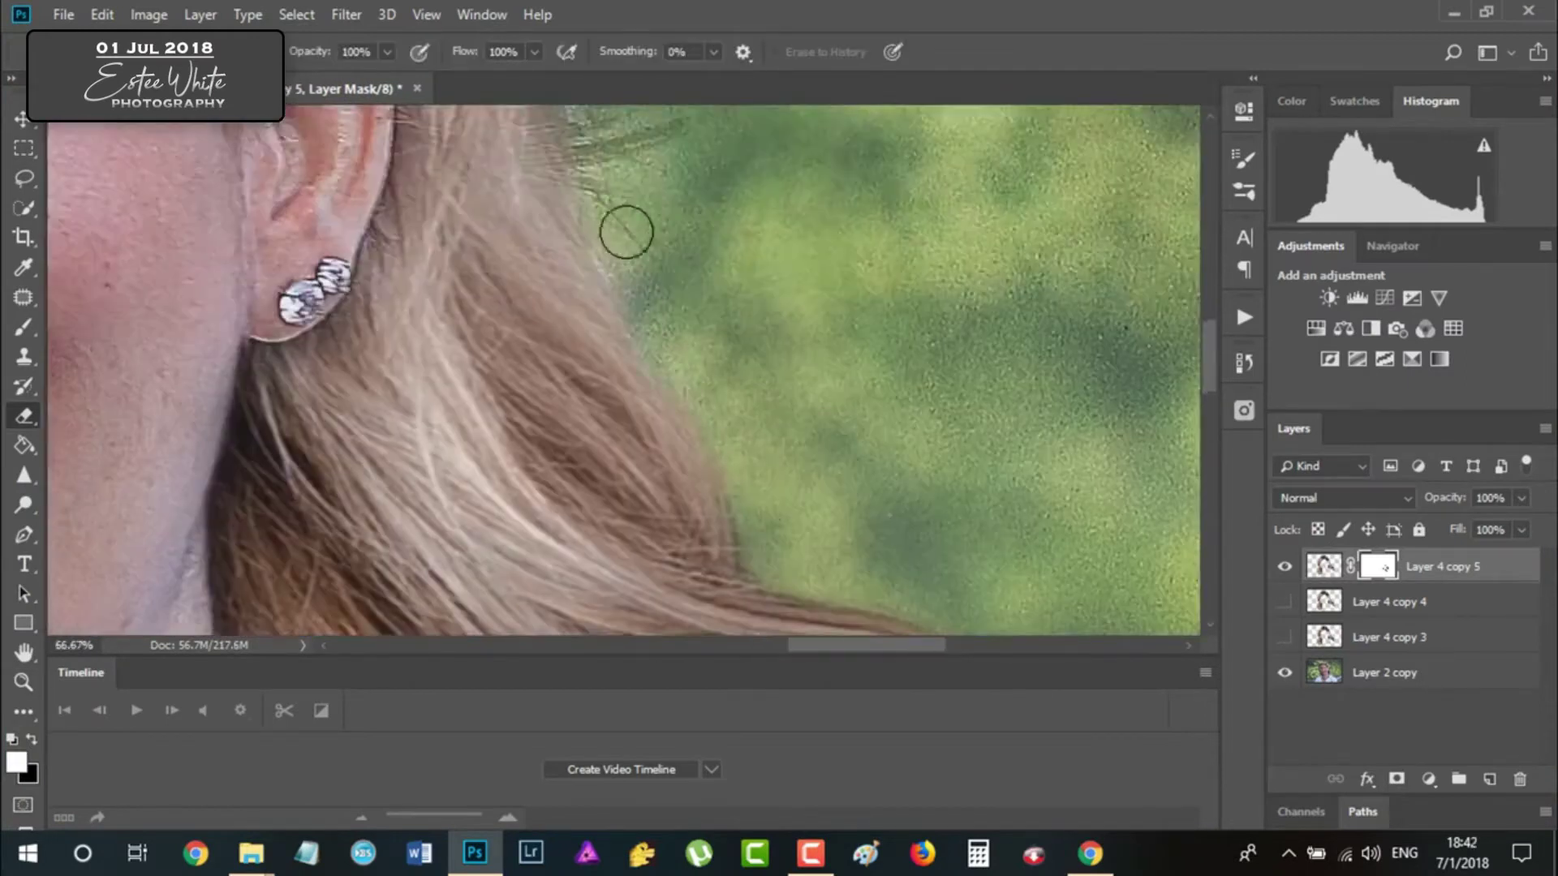
scroll(324, 334, "up", 3)
scroll(524, 245, "left", 5)
scroll(330, 359, "down", 2)
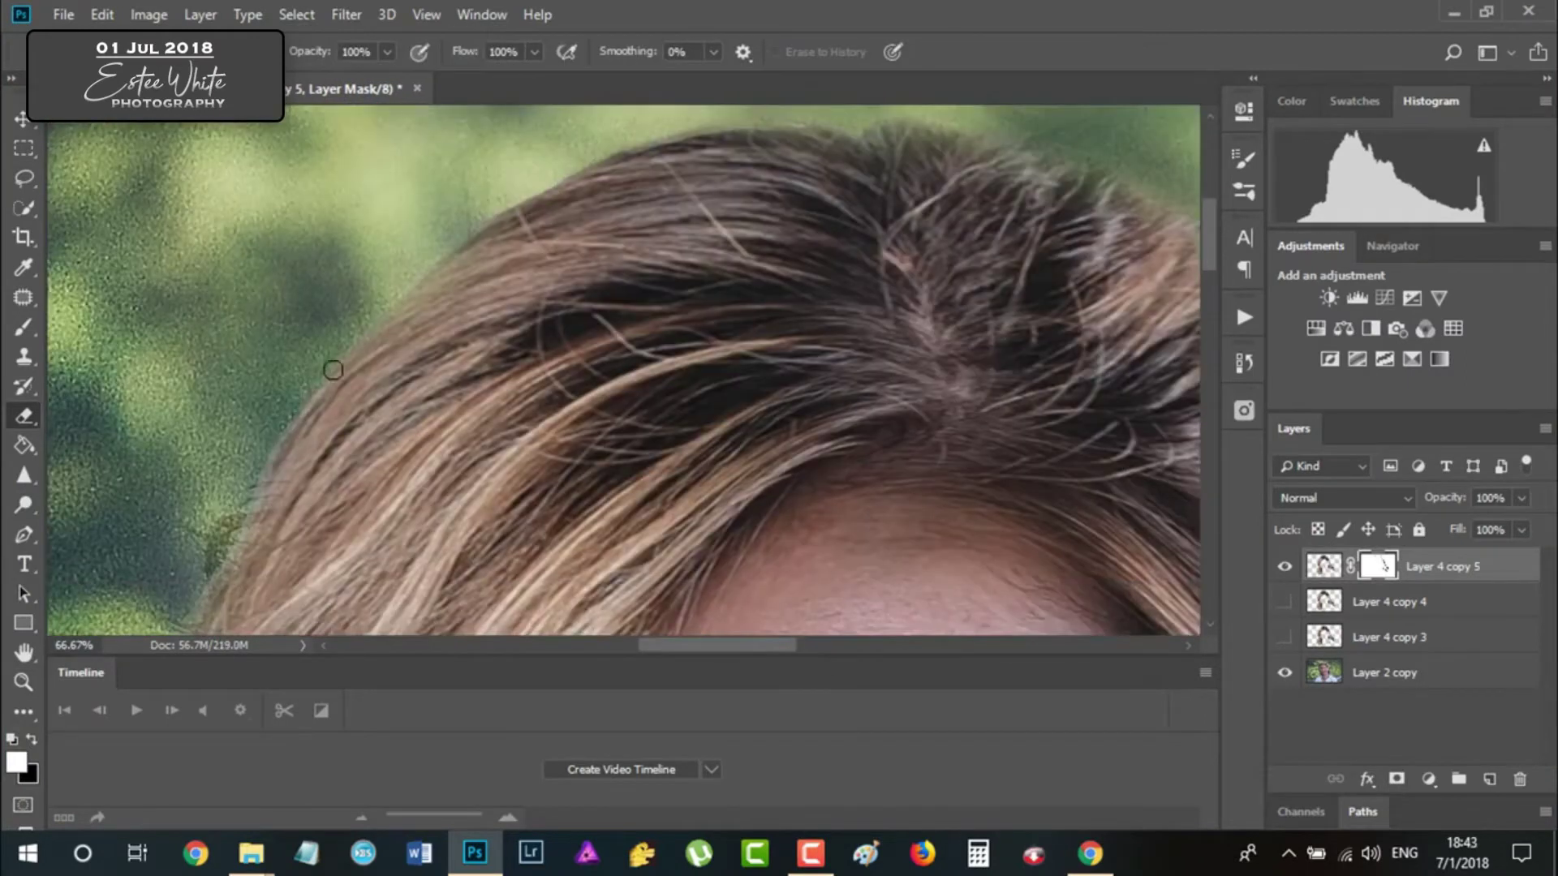
scroll(358, 331, "down", 3)
scroll(266, 544, "down", 3)
scroll(324, 519, "down", 3)
scroll(382, 495, "down", 3)
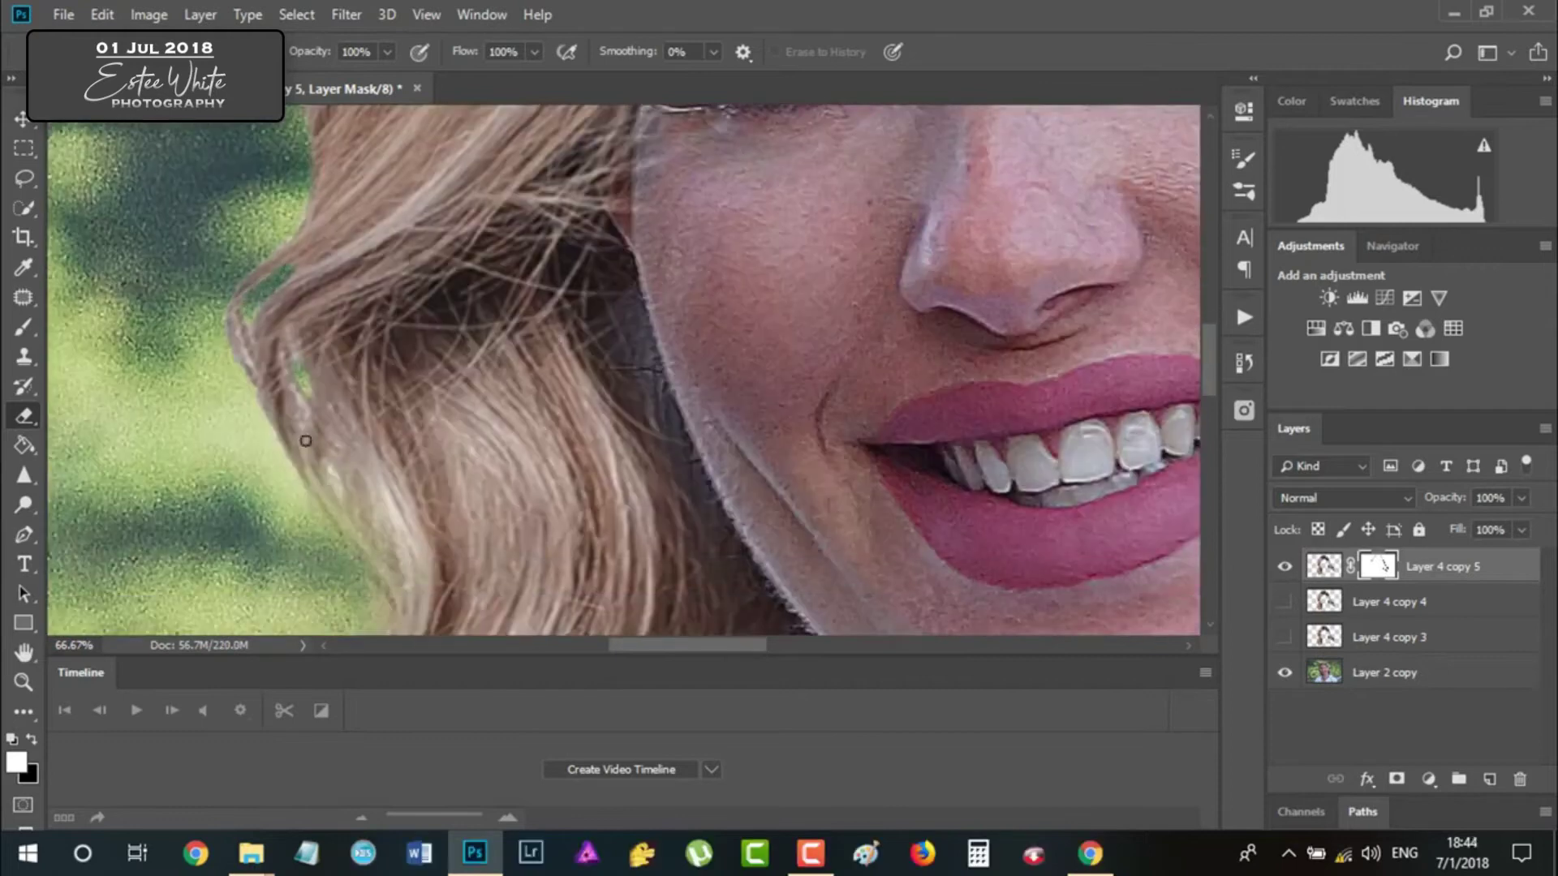
scroll(446, 470, "down", 5)
scroll(508, 441, "down", 5)
- Fit the portrait on screen and zoom in on the hair edge for mask erasing
key("z")
key("ctrl+0")
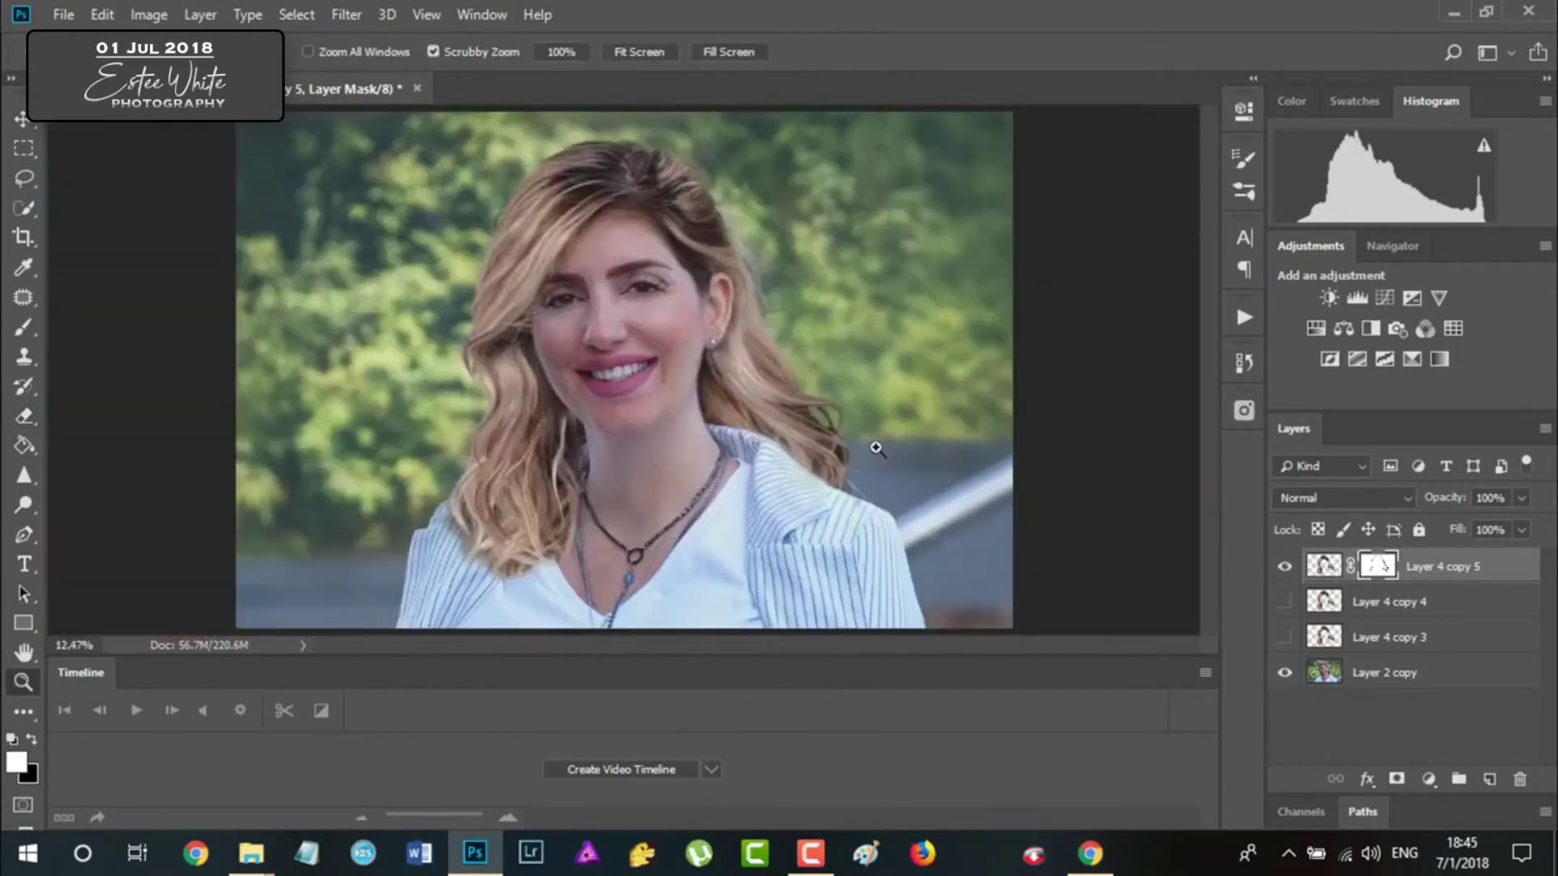
left_click(919, 462)
key("e")
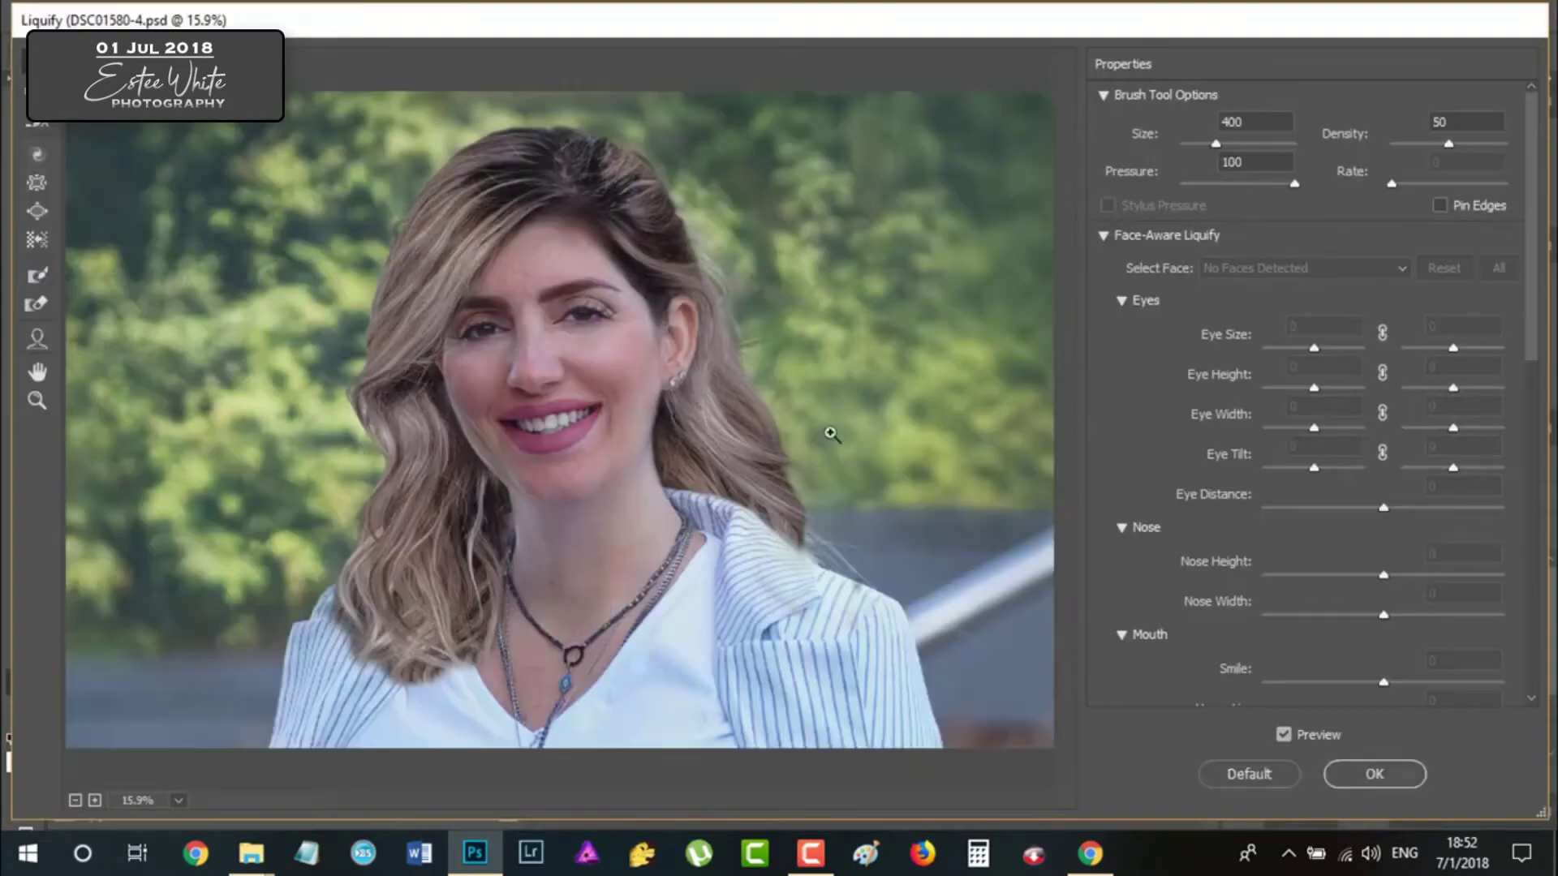
- Apply the Liquify hair reshaping and make Layer 4 copy 7 visible
left_click(1371, 775)
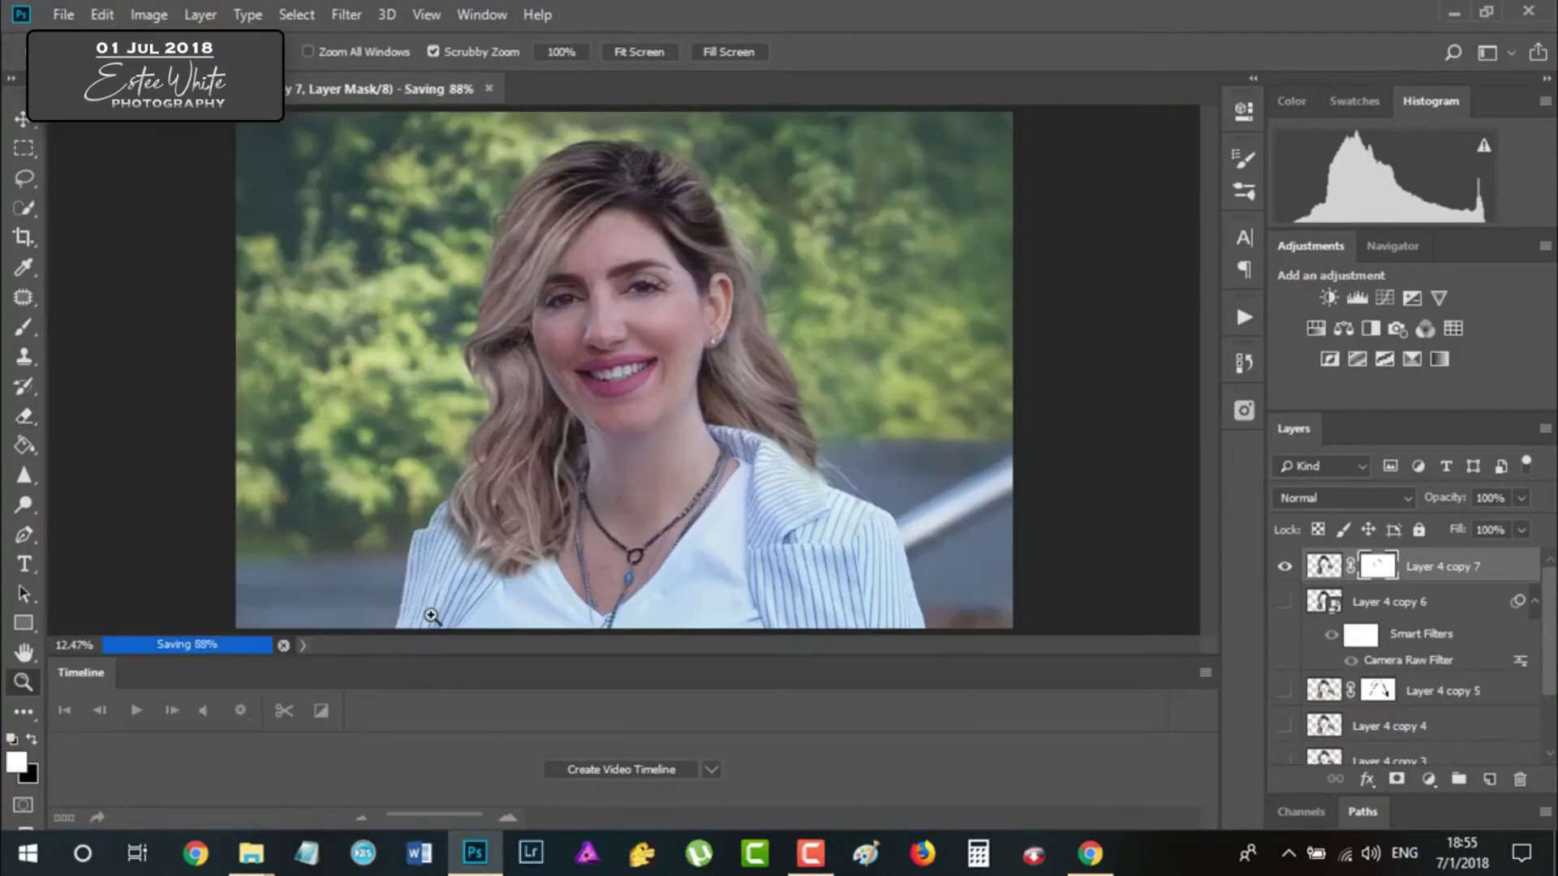
left_click(1285, 567)
left_click(580, 492, "alt")
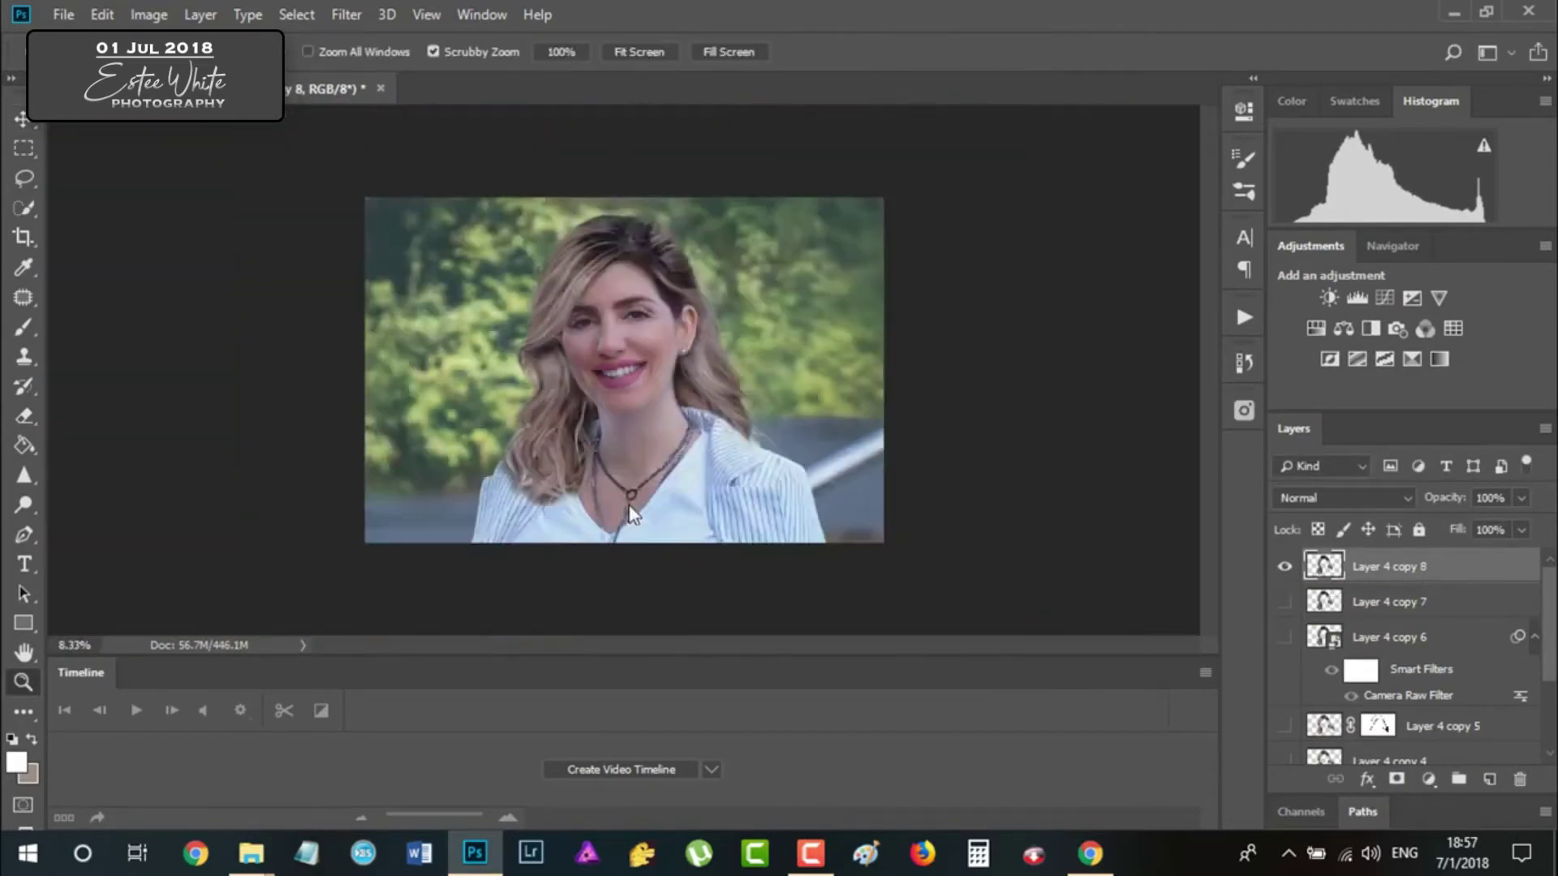
- Erase the hair mask around the neck and necklace, then save the portrait
scroll(865, 430, "down", 5)
key("e")
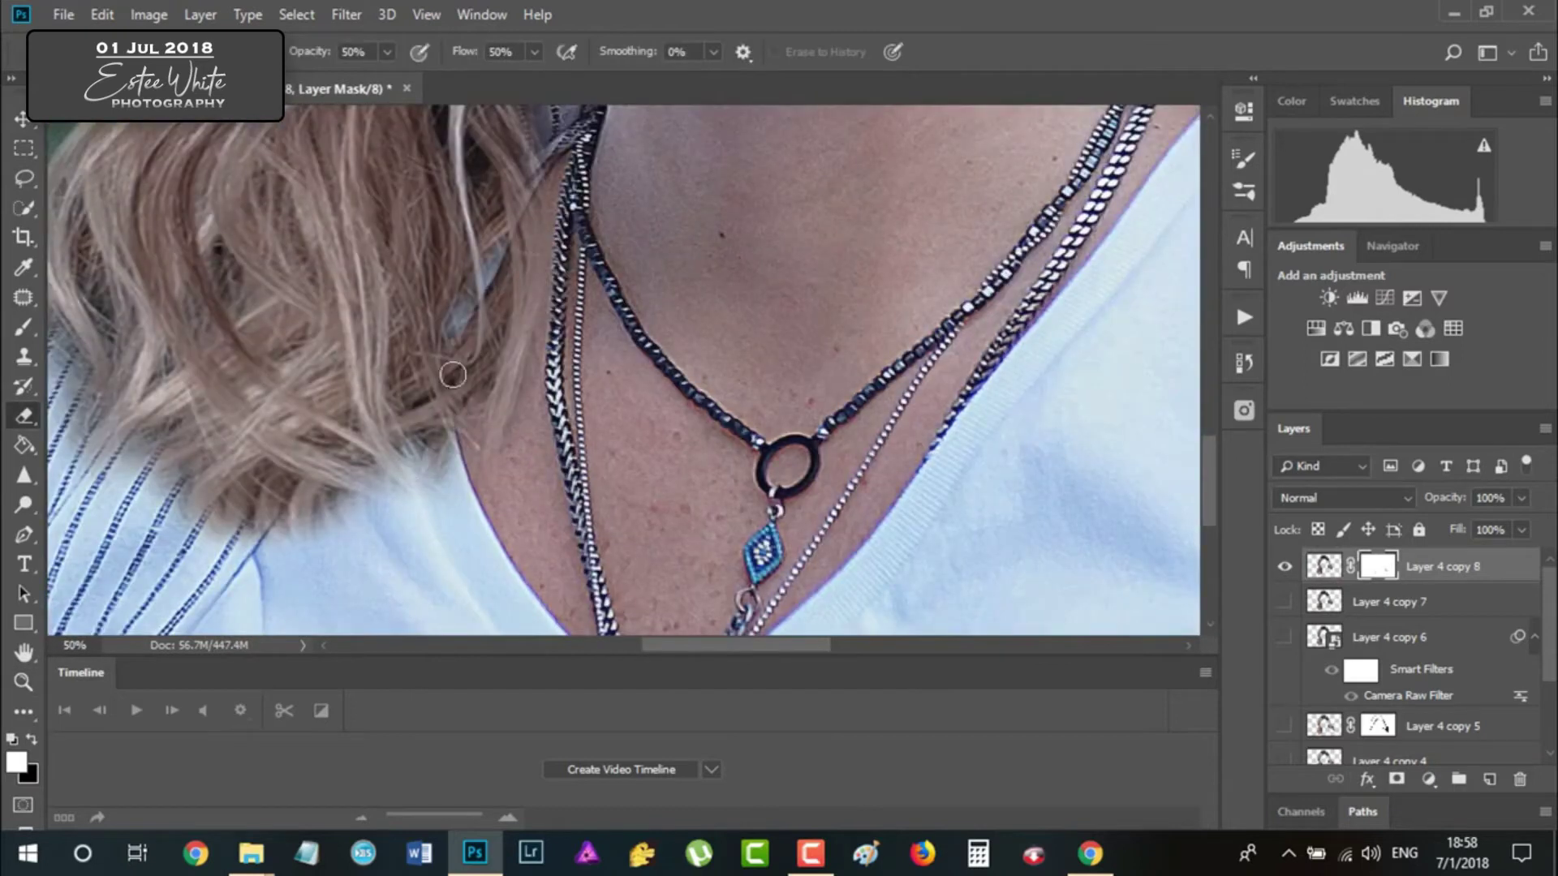
scroll(313, 446, "up", 5)
scroll(360, 468, "left", 5)
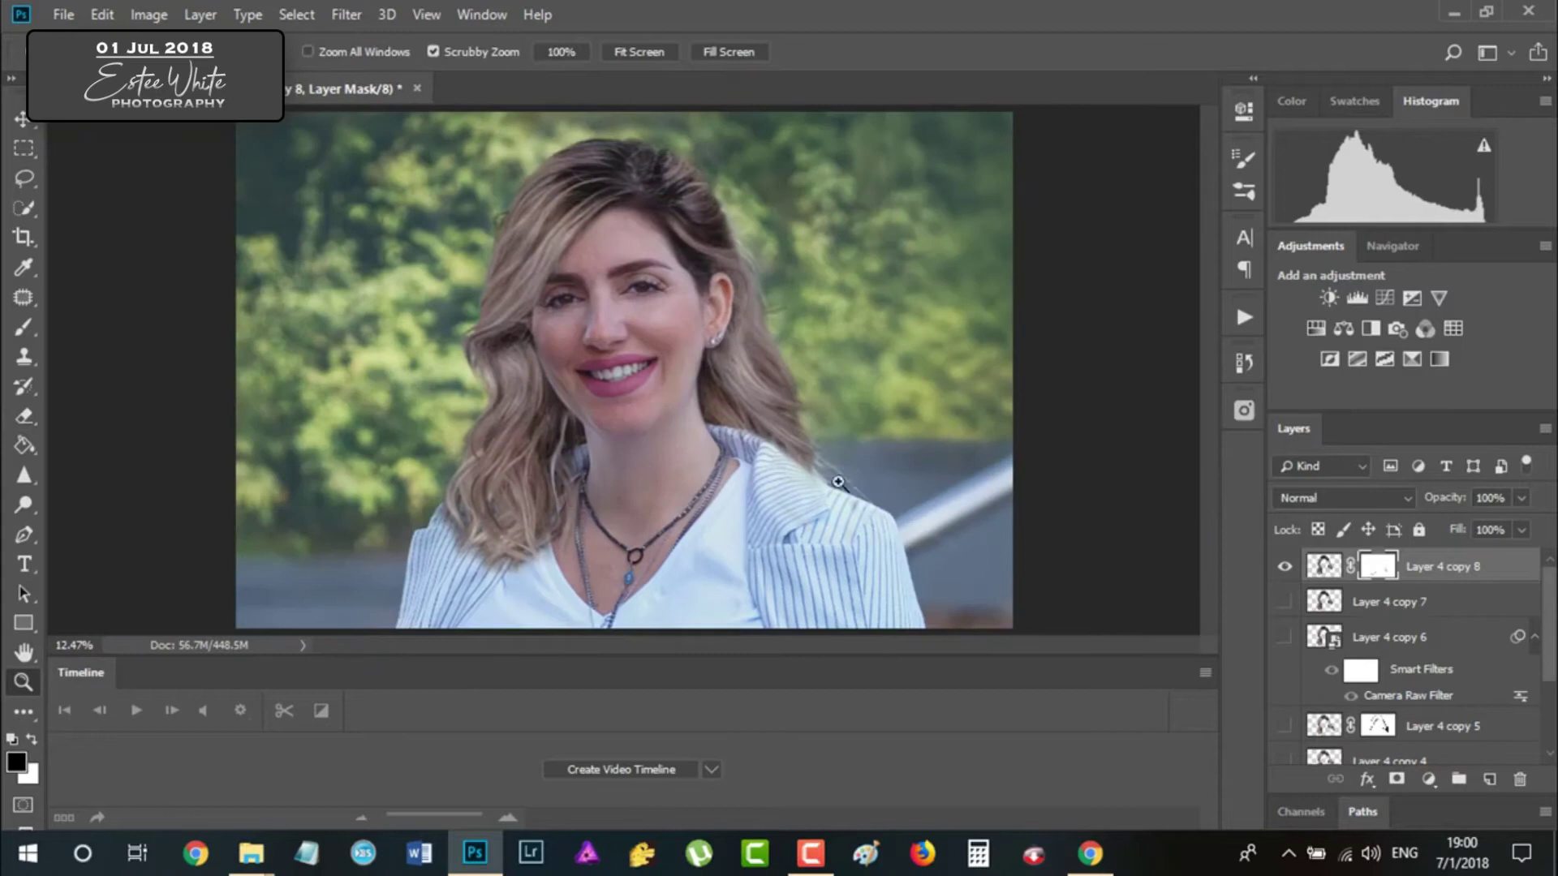
key("ctrl+s")
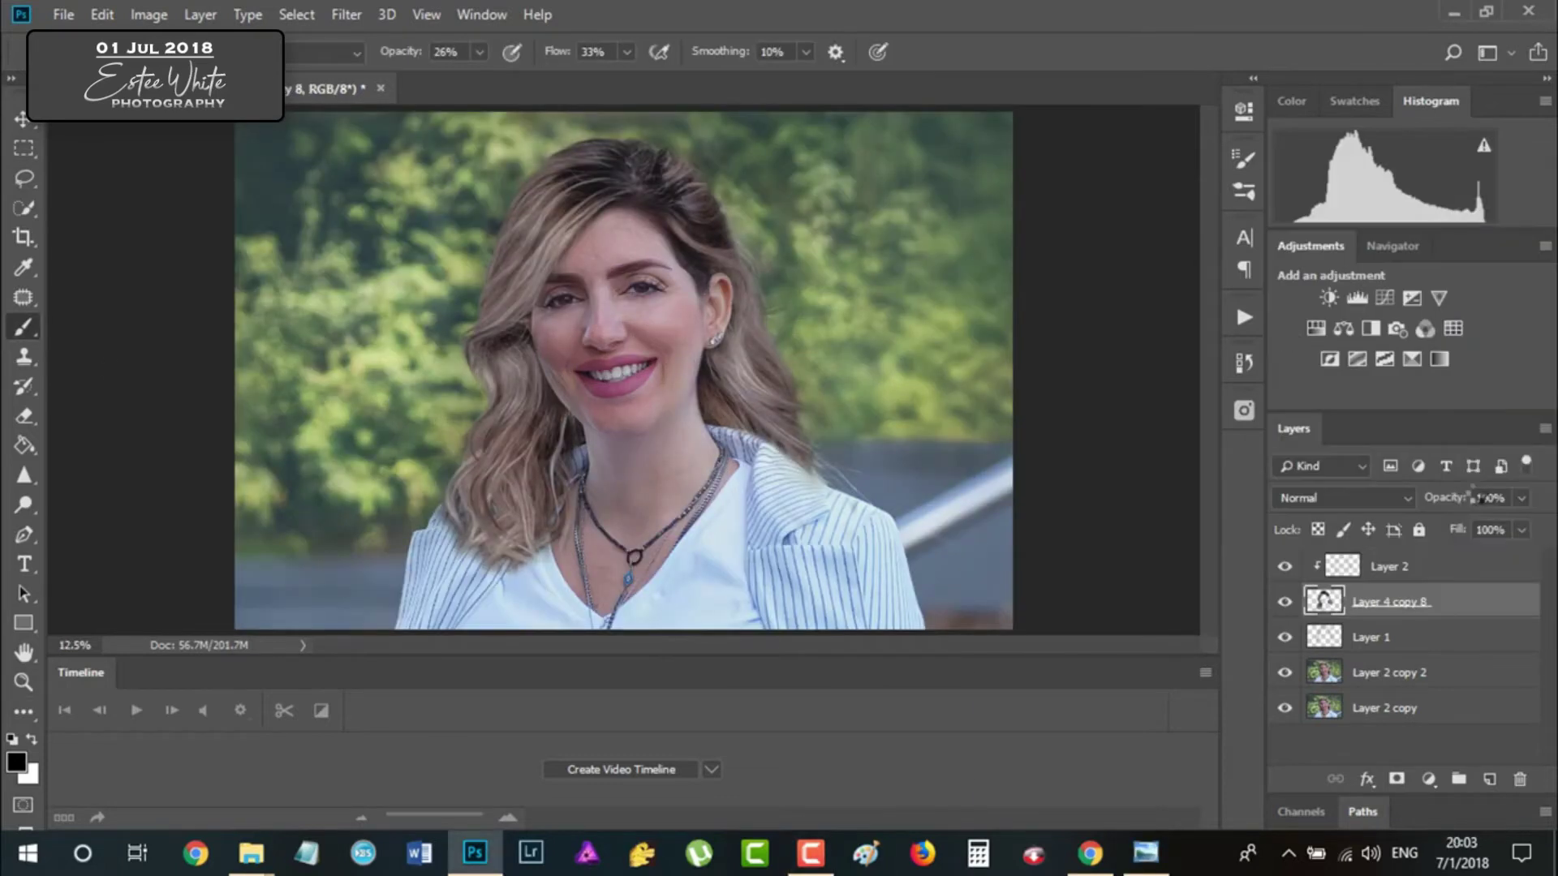
- Colour-correct the hair layer in Camera Raw and fit the image to check it over the jacket
key("ctrl+shift+a")
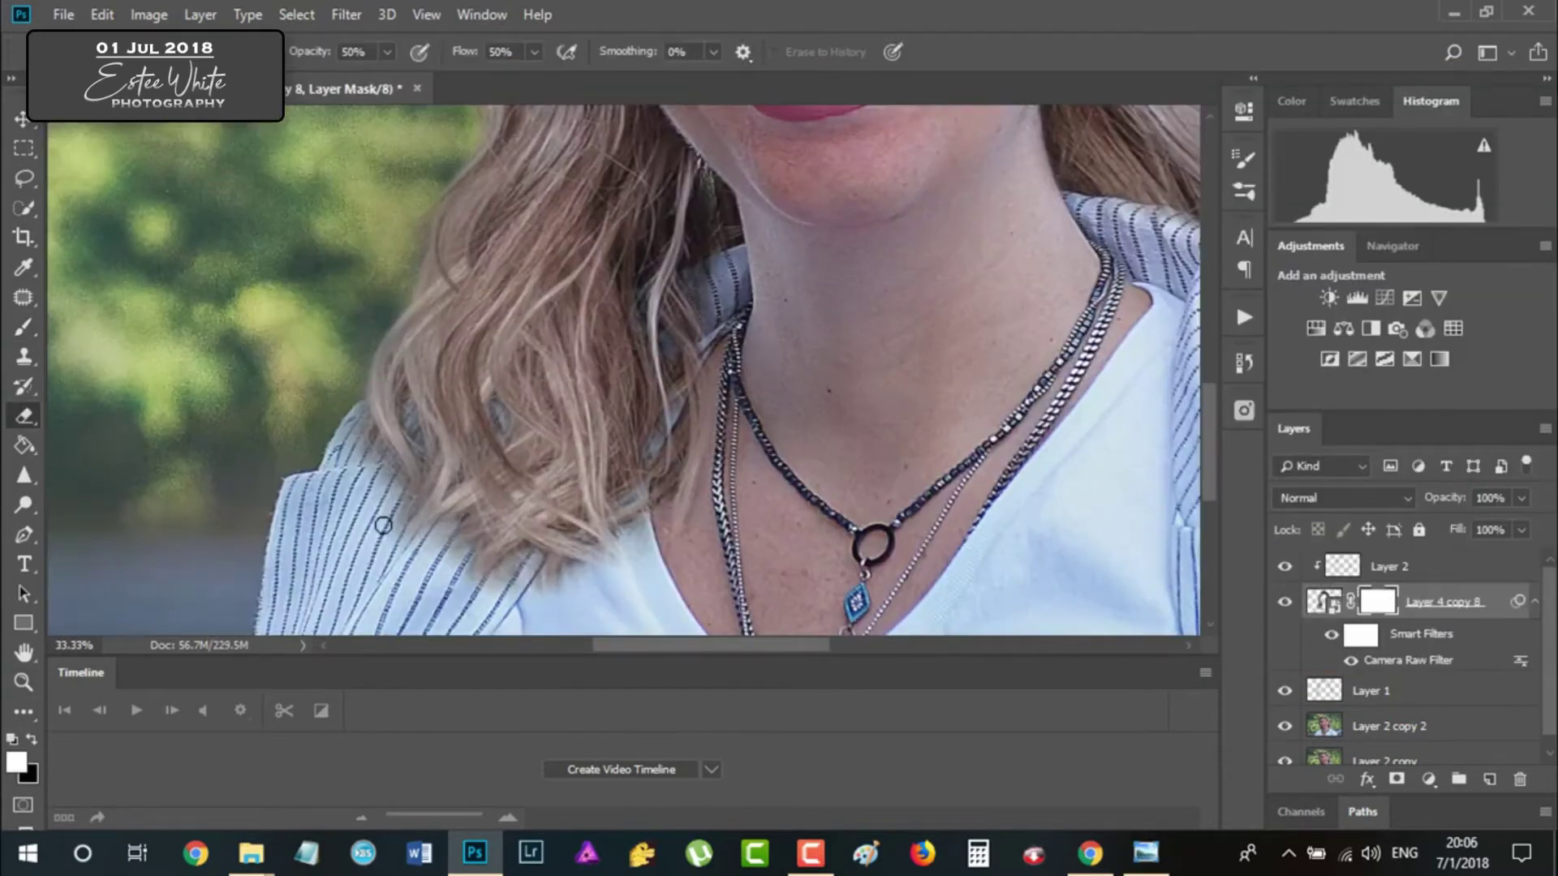
right_click(428, 566)
left_click(440, 570)
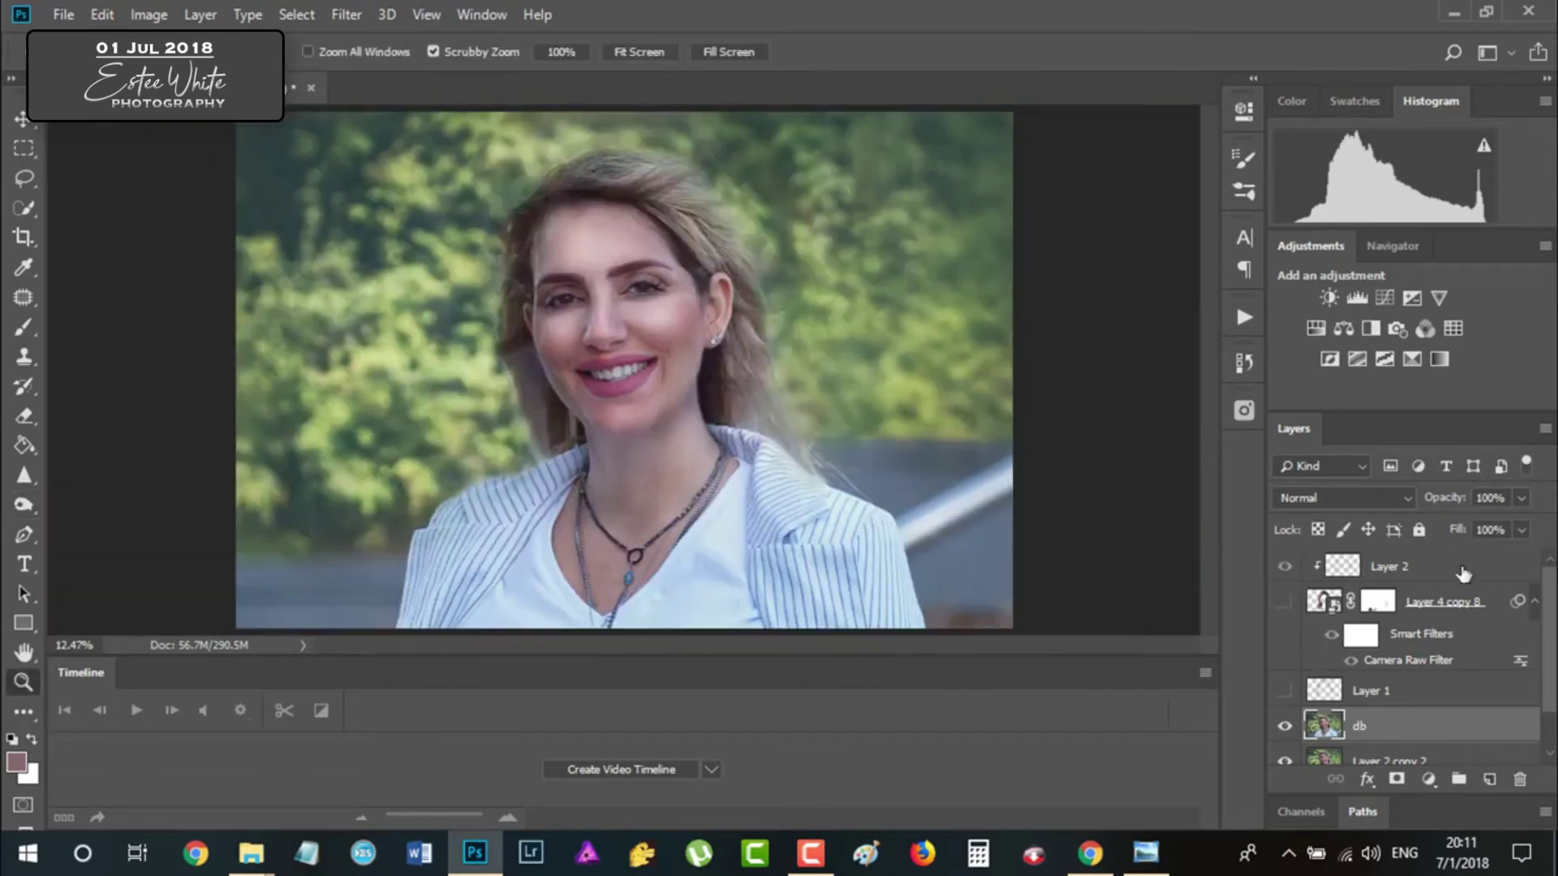
left_click(615, 573)
key("o")
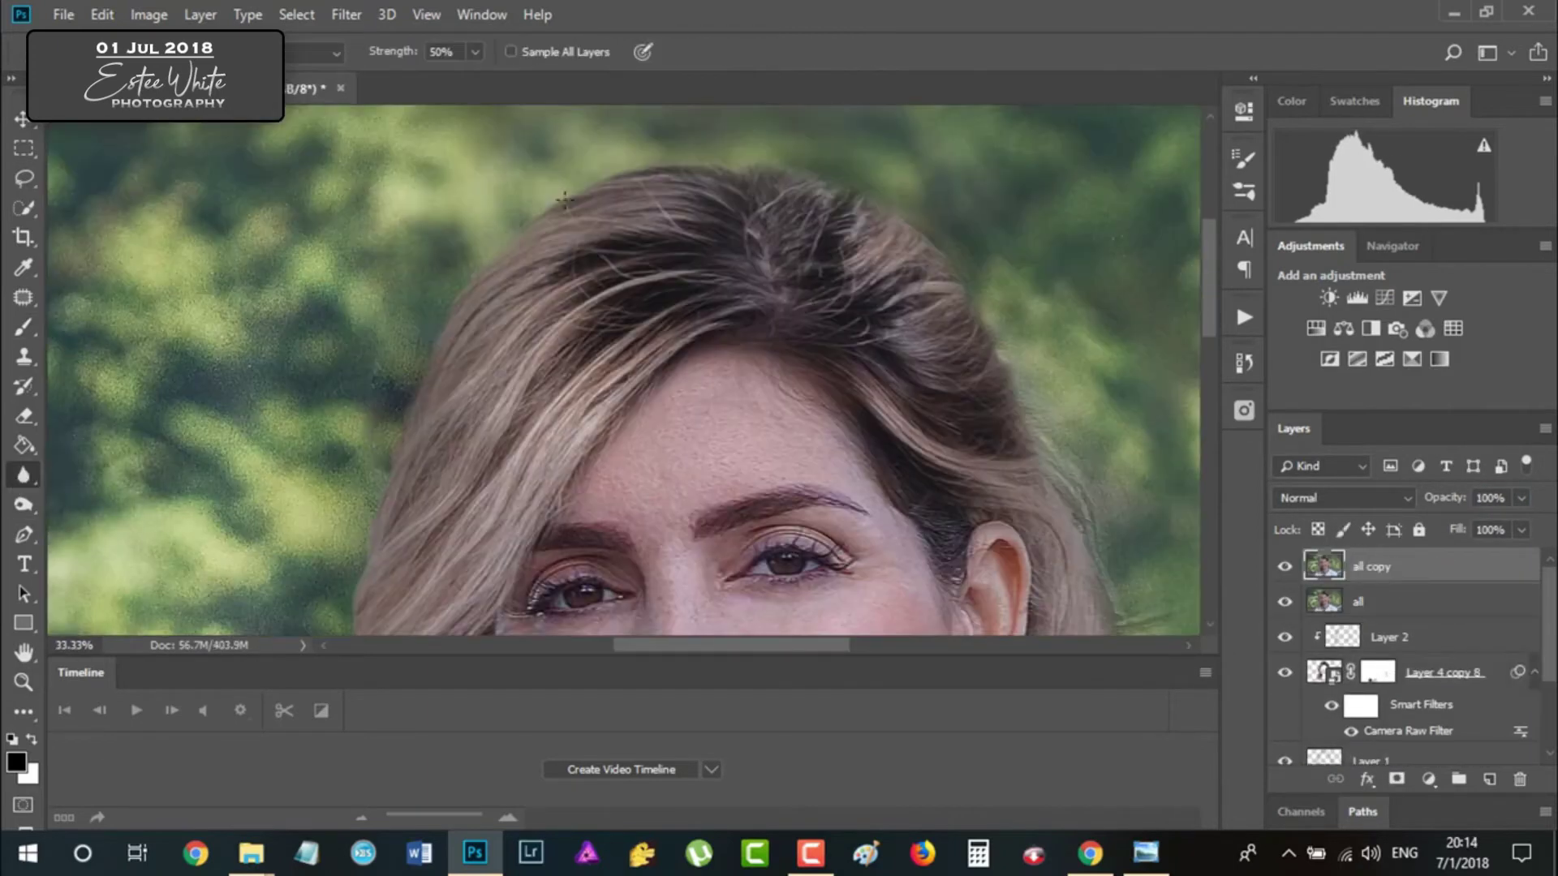
- Apply the face-aware Liquify reshaping, then flatten the image from the Layers panel menu
scroll(566, 199, "down", 5)
scroll(295, 466, "down", 5)
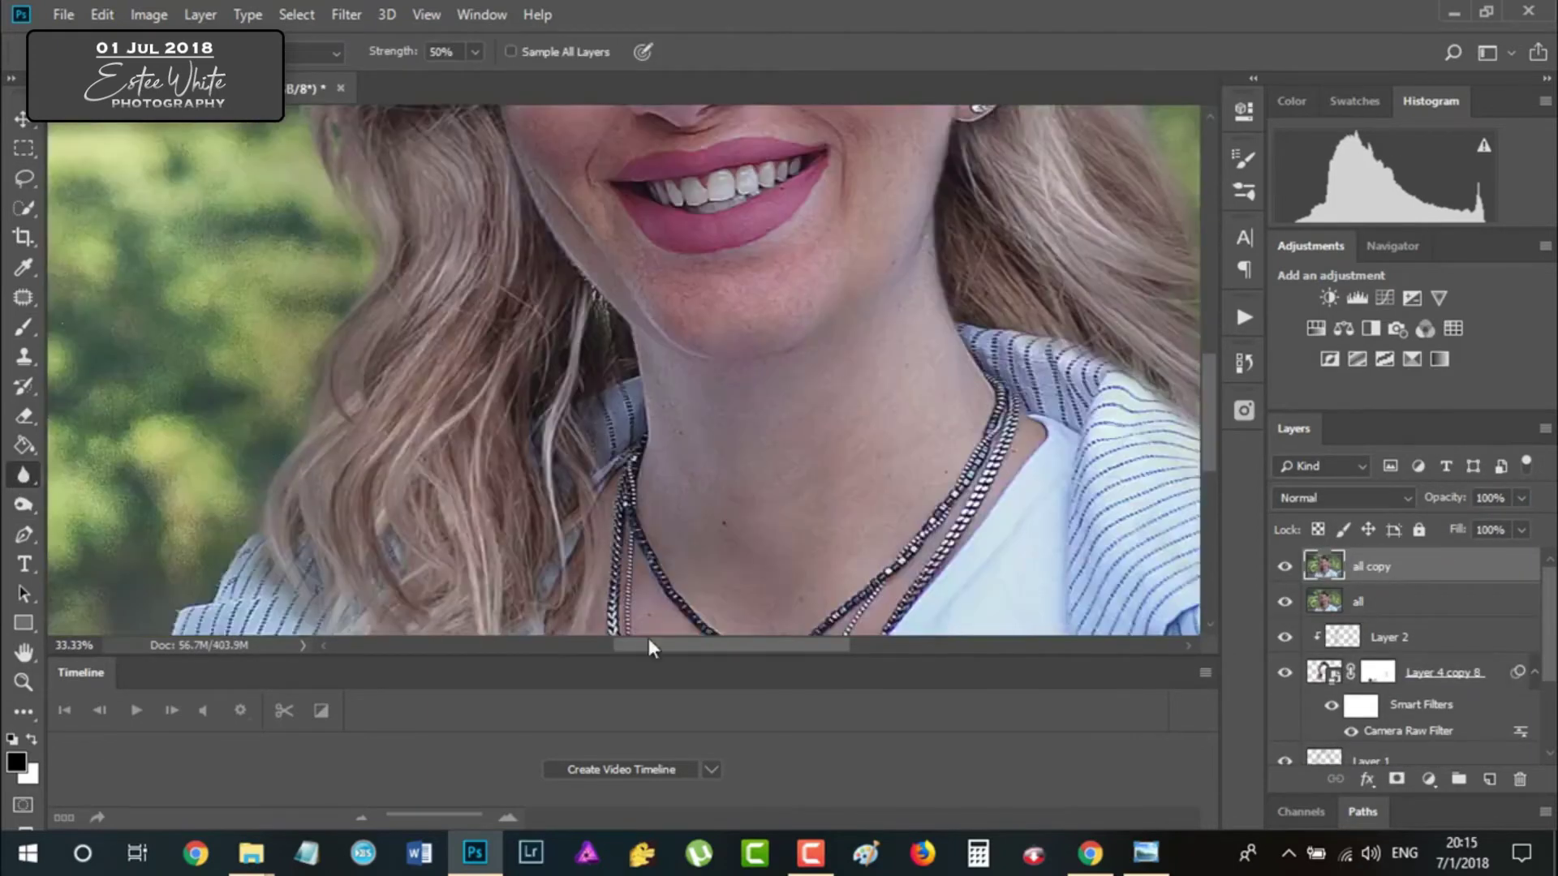
scroll(649, 487, "right", 3)
key("s")
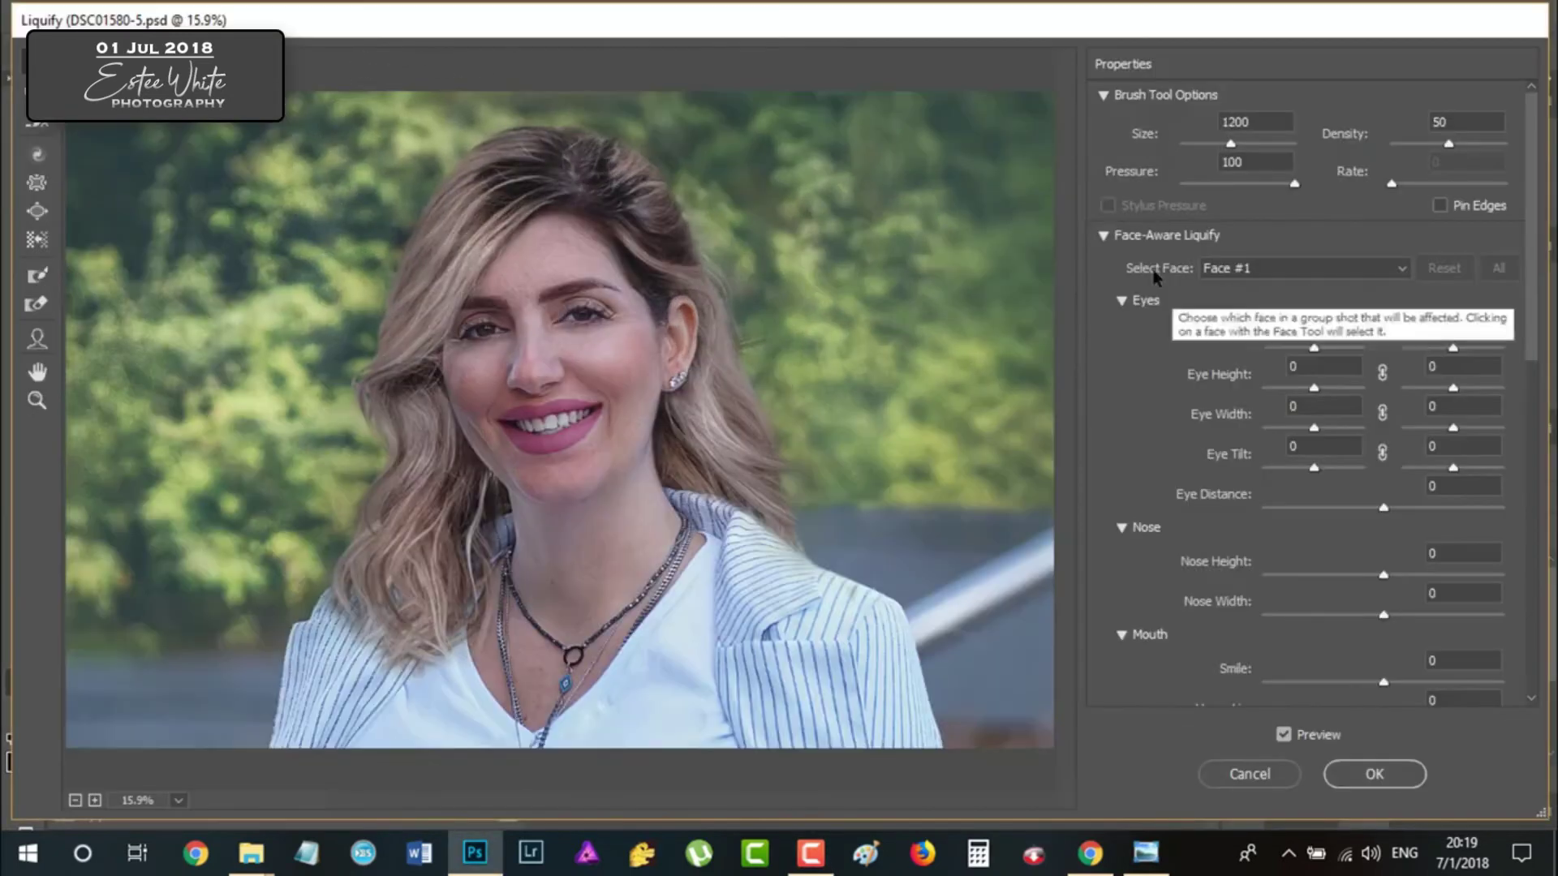
left_click(1374, 774)
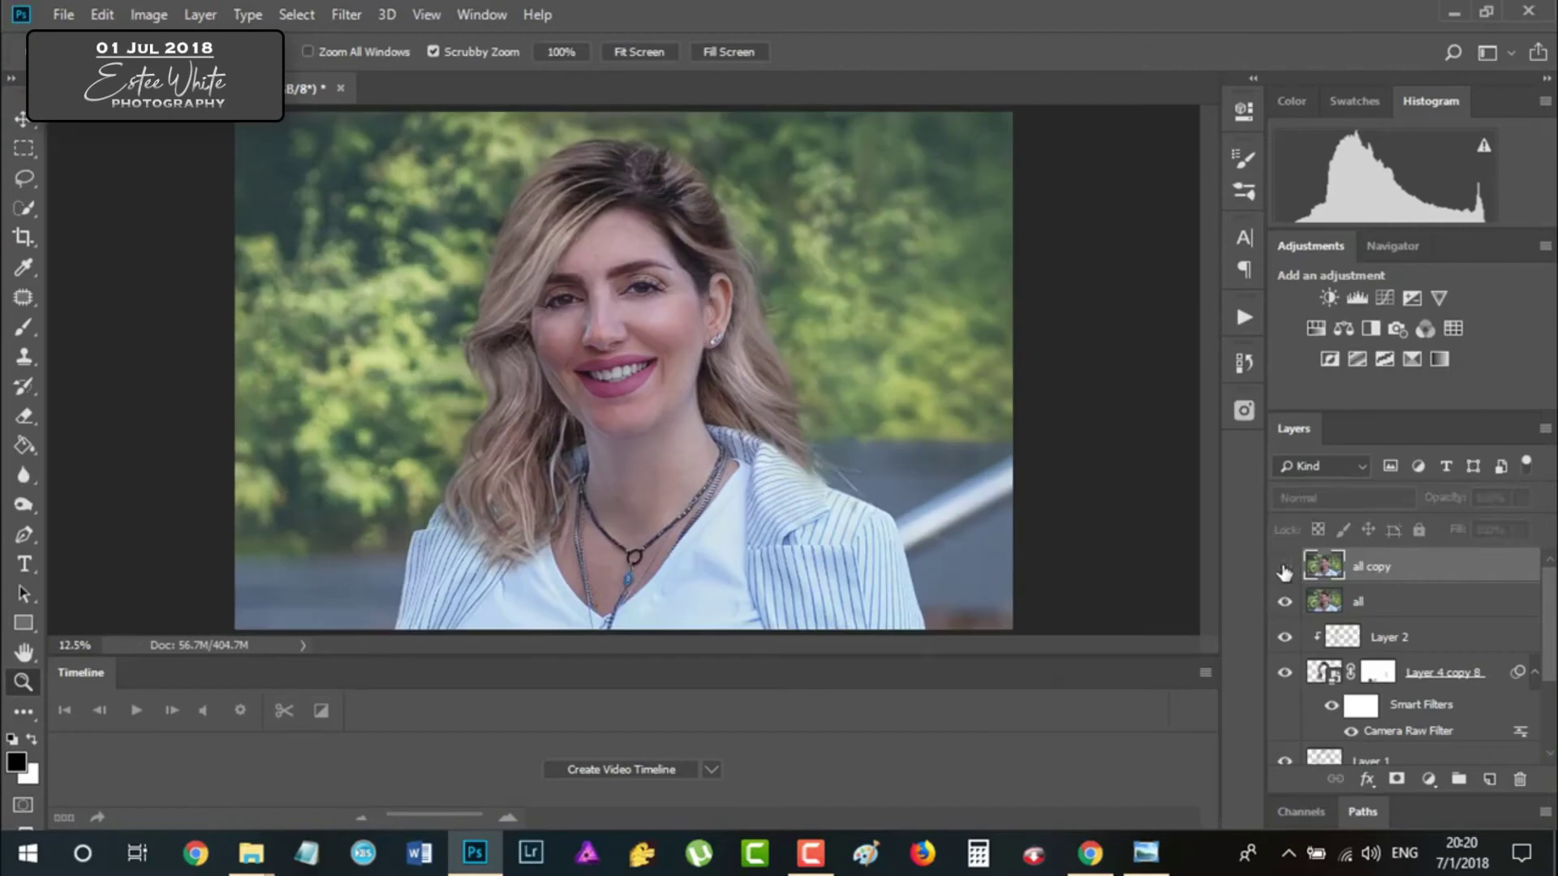
left_click(1545, 428)
left_click(1330, 703)
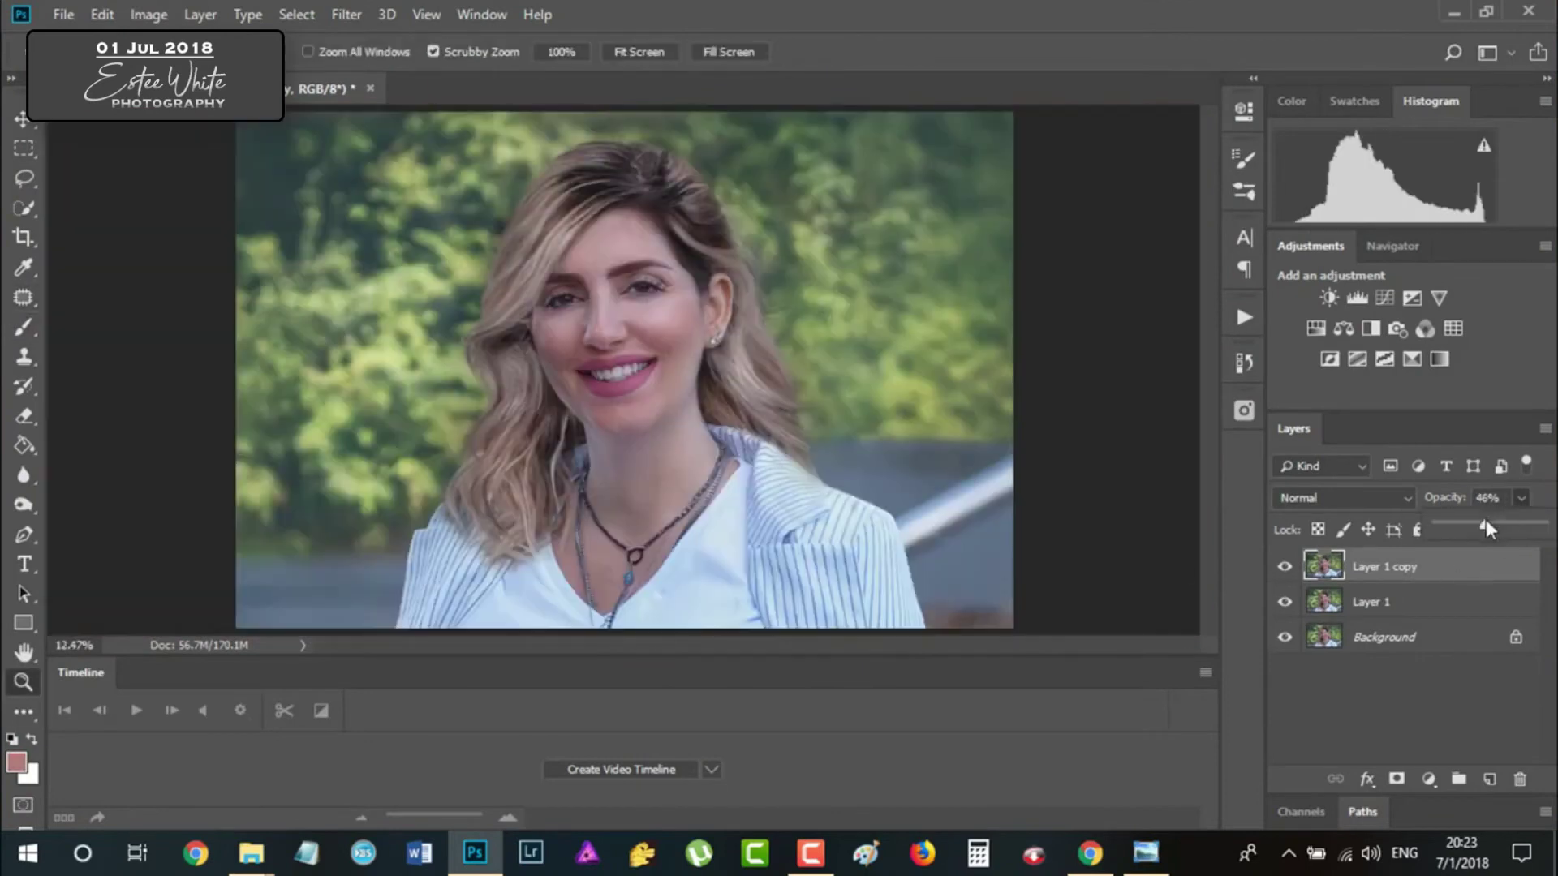
- Warm the duplicated portrait layer with Camera Raw adjustments at 75% opacity
left_click(899, 511)
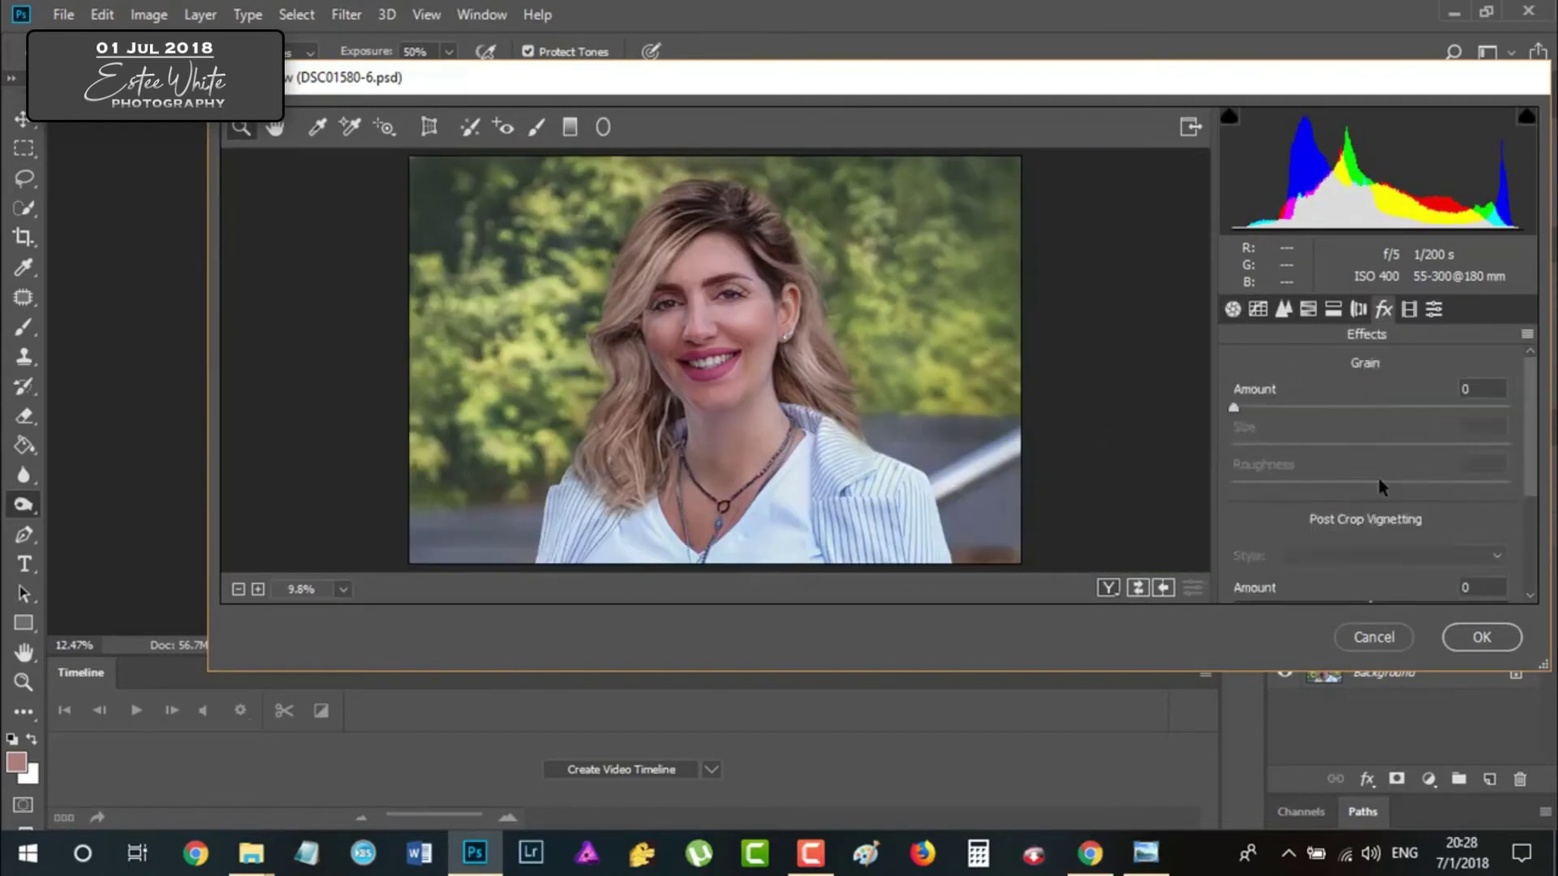
left_click(1481, 637)
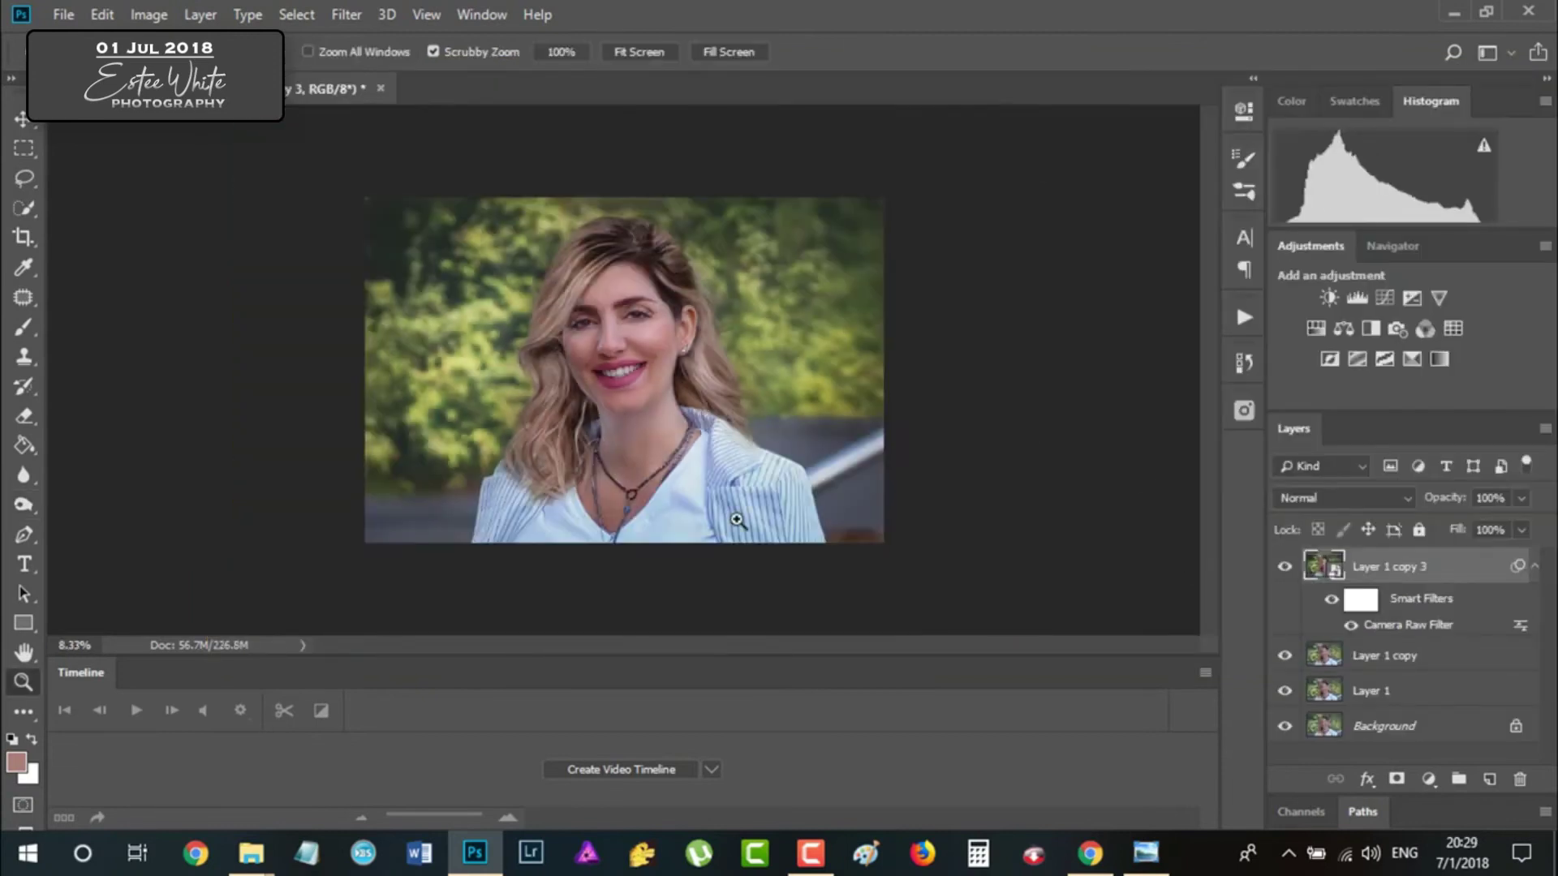
left_click(63, 14)
- Save the document, then zoom in on the eyes with the Brush tool active
left_click(85, 256)
left_click(32, 267)
left_click(22, 327)
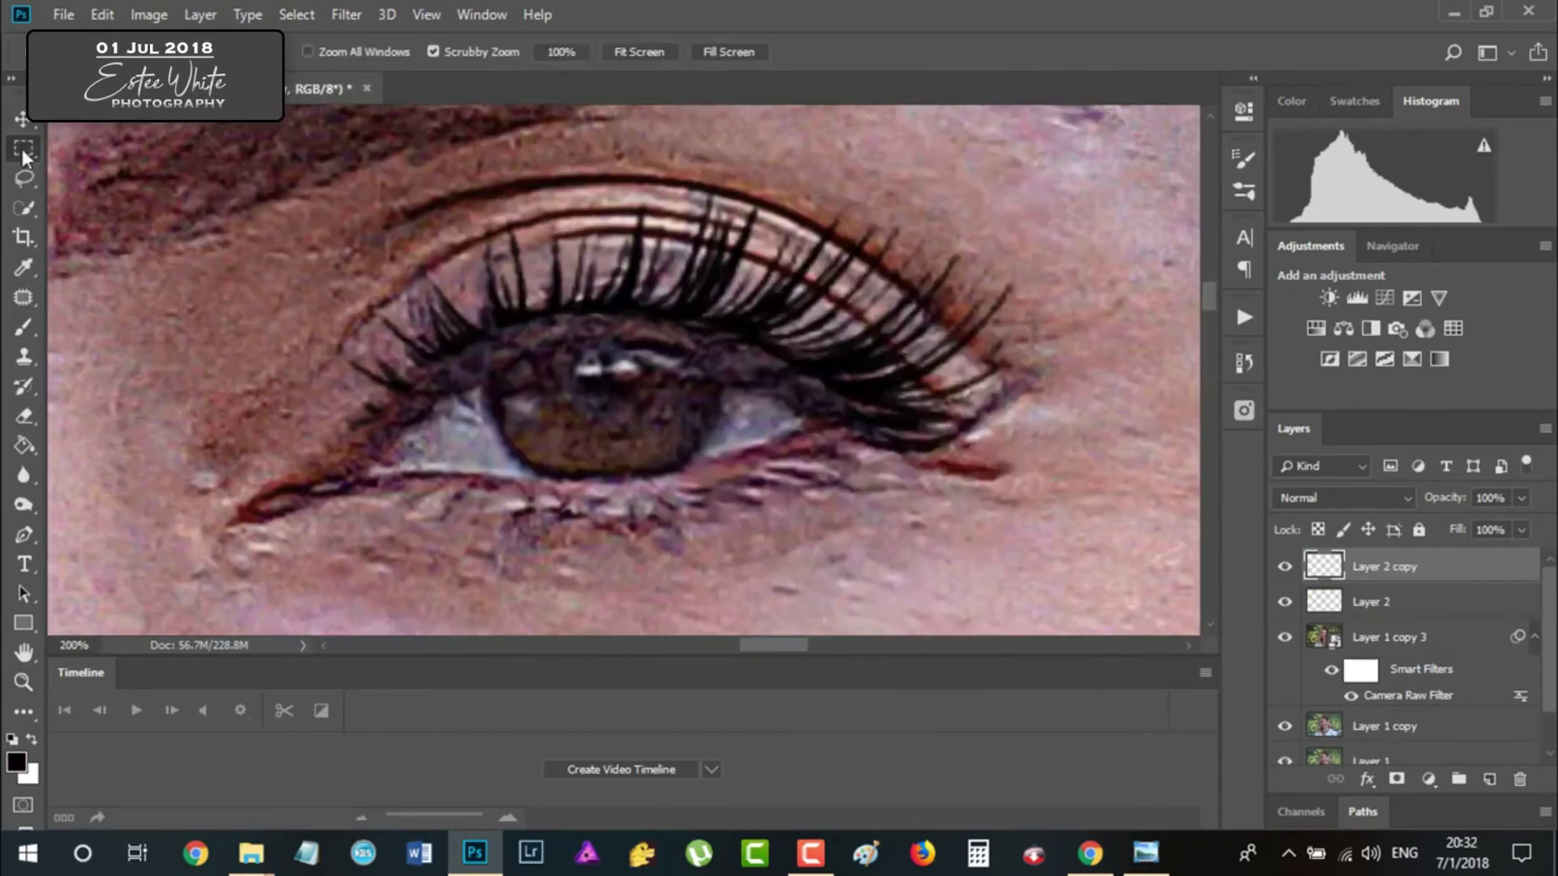
- Free-transform the painted eyelashes, shrinking them to fit the eye
key("ctrl+t")
left_click_drag(292, 296, 316, 297)
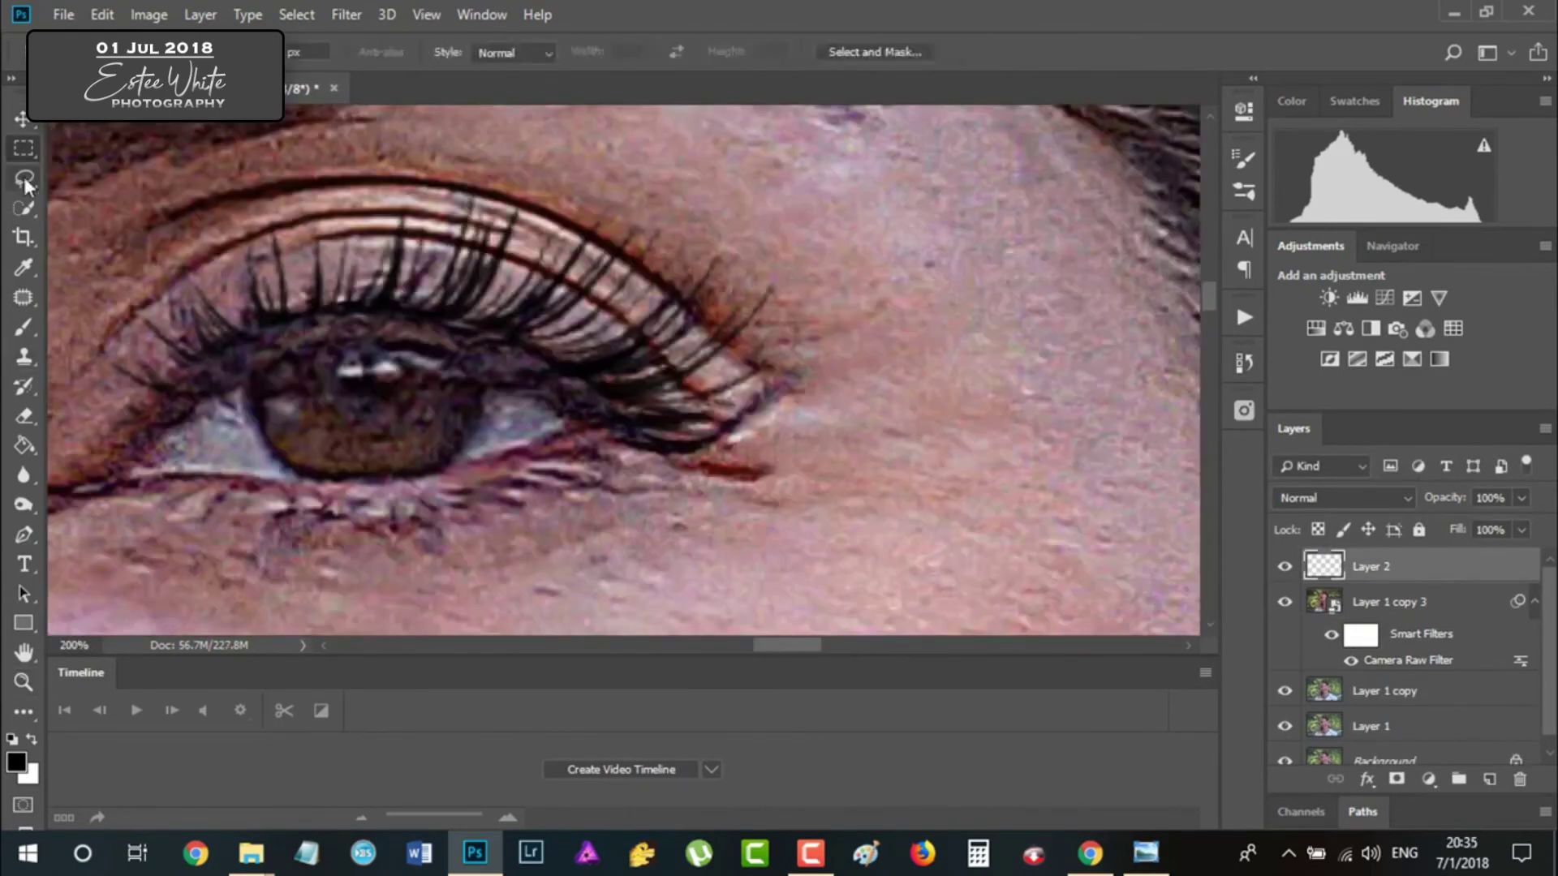
scroll(562, 349, "up", 2)
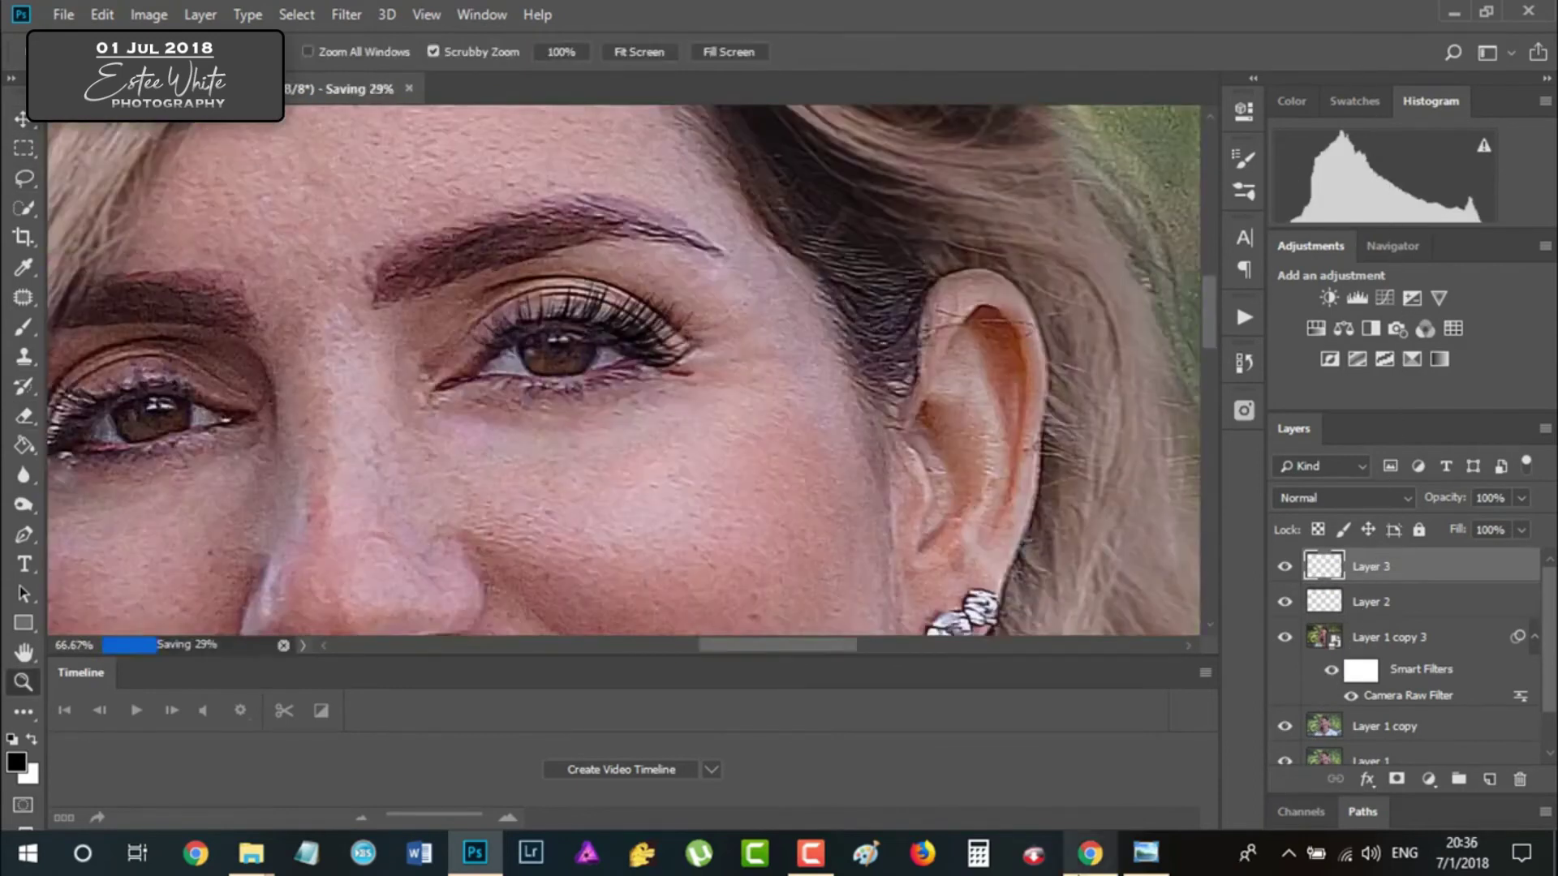